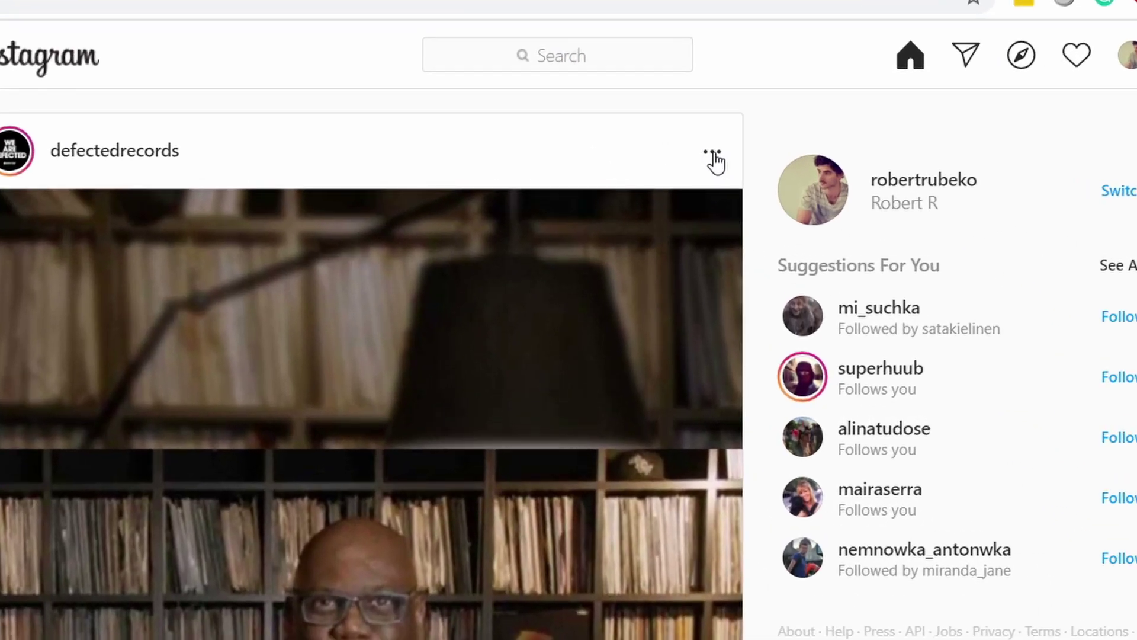
- Copy the Instagram embed code for the defectedrecords video post, caption included
click(714, 154)
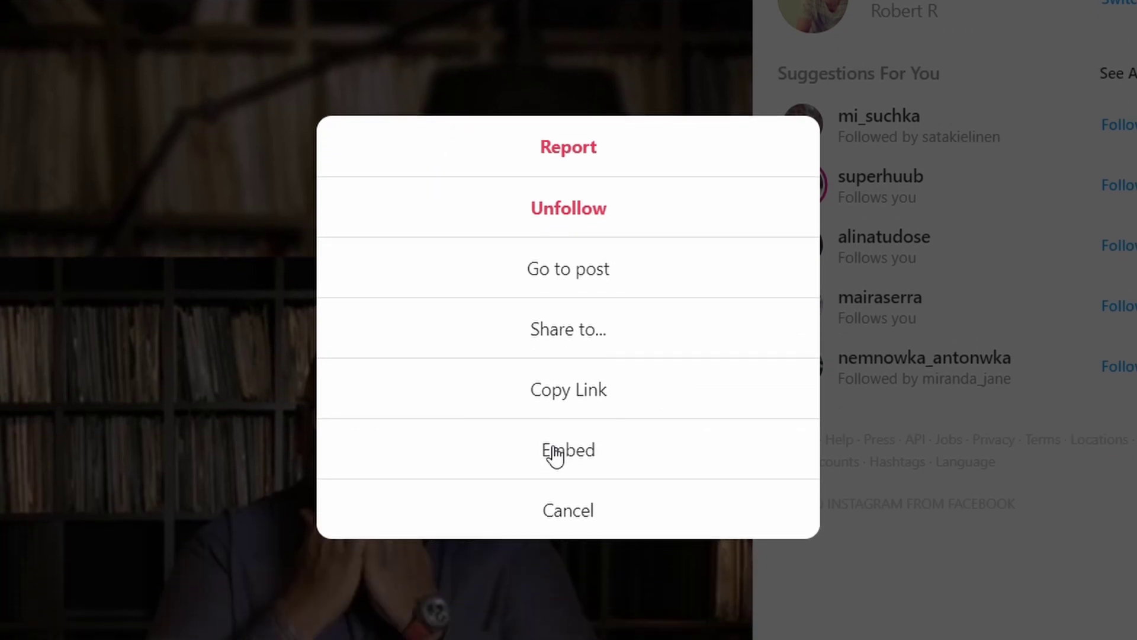
click(573, 459)
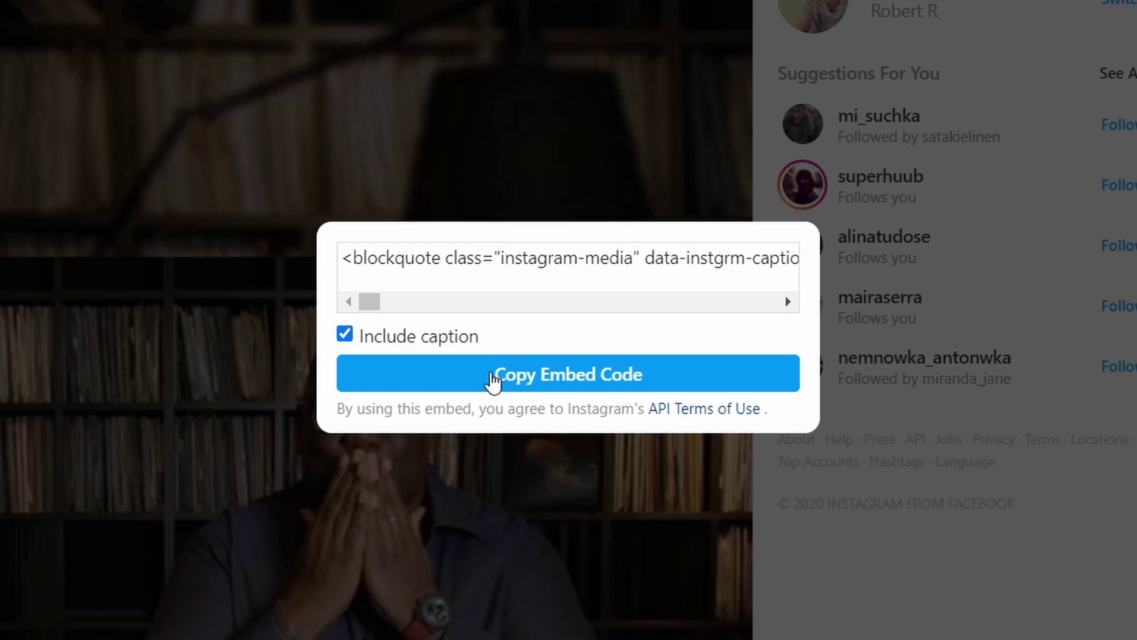
click(493, 382)
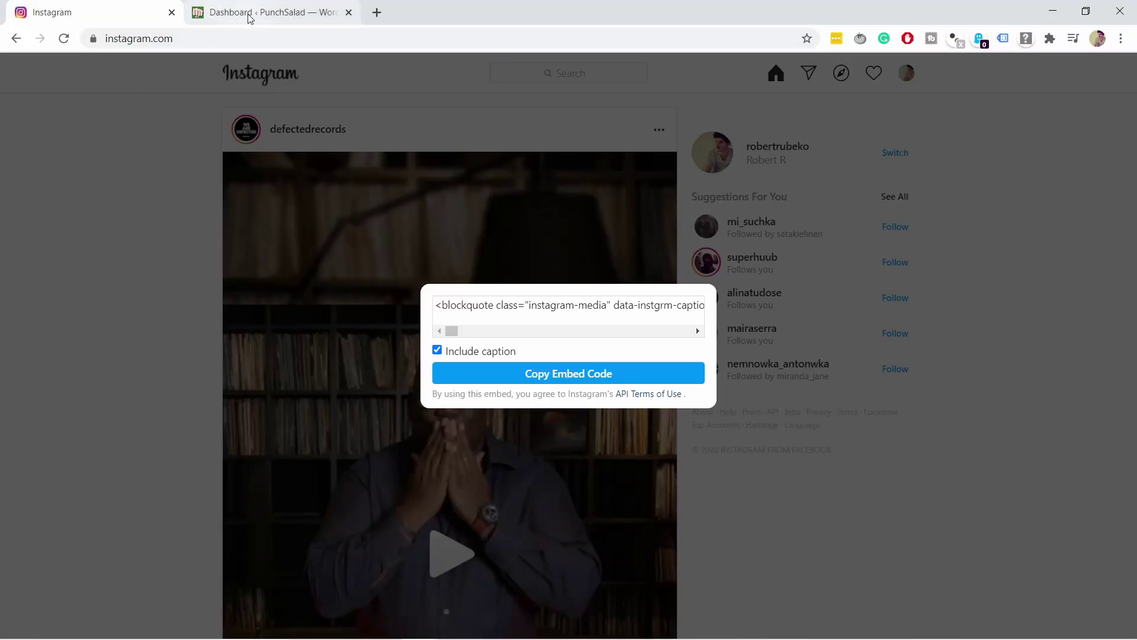
- From All Posts, open 'How to Transfer Domains from Namecheap to GoDaddy or HostPapa Hostings' in the editor
click(240, 17)
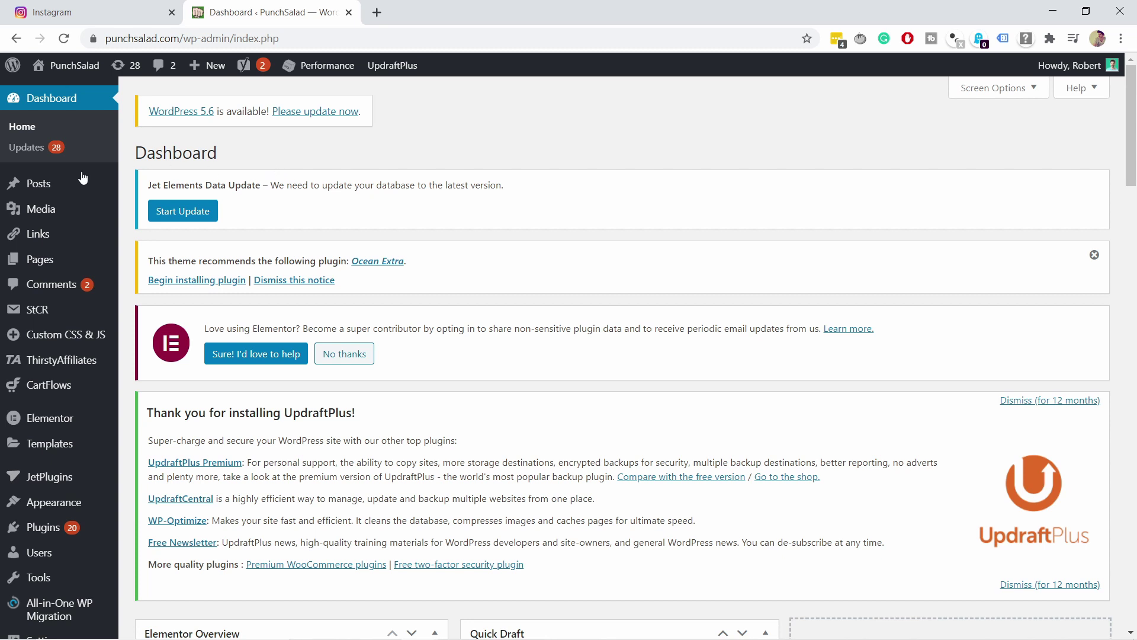
mouse_move(89, 183)
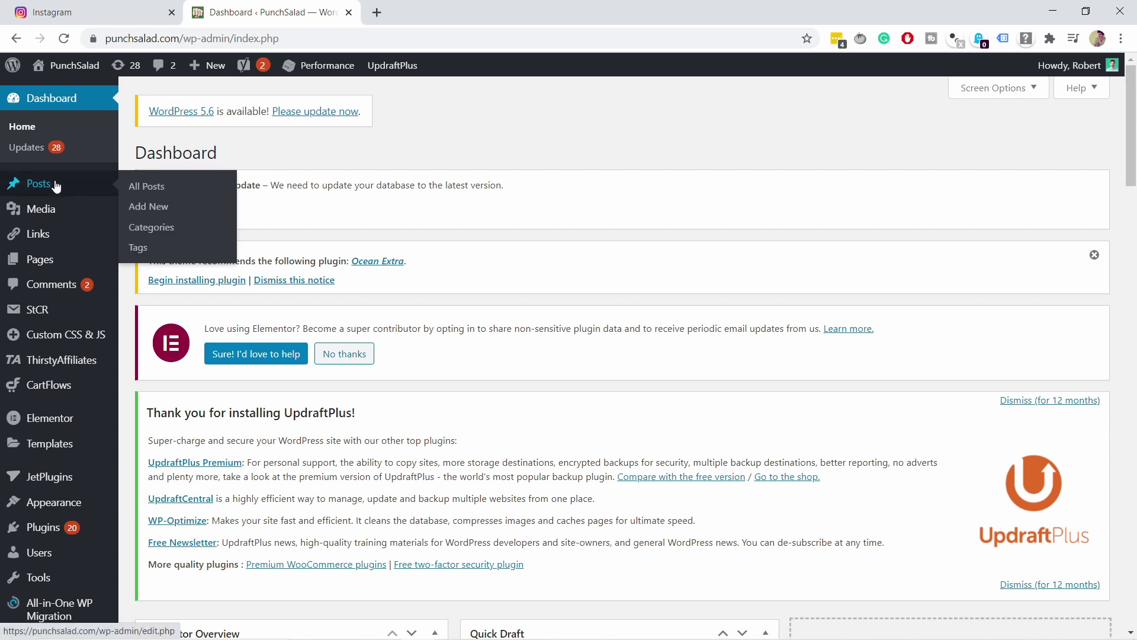
click(161, 192)
scroll(315, 277, down, 1)
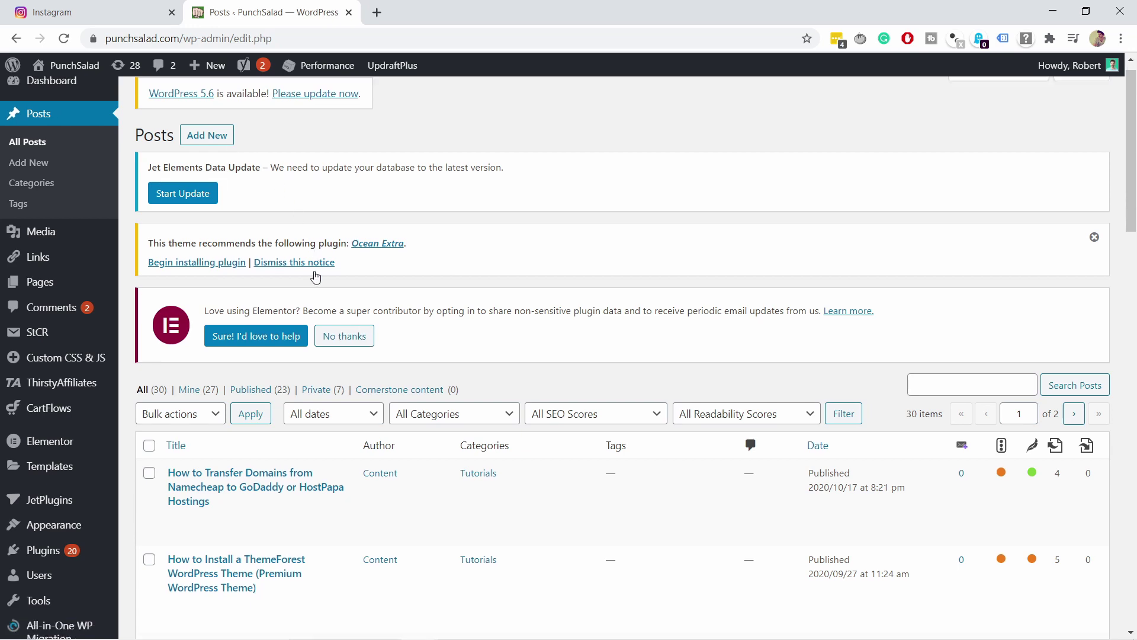
click(176, 464)
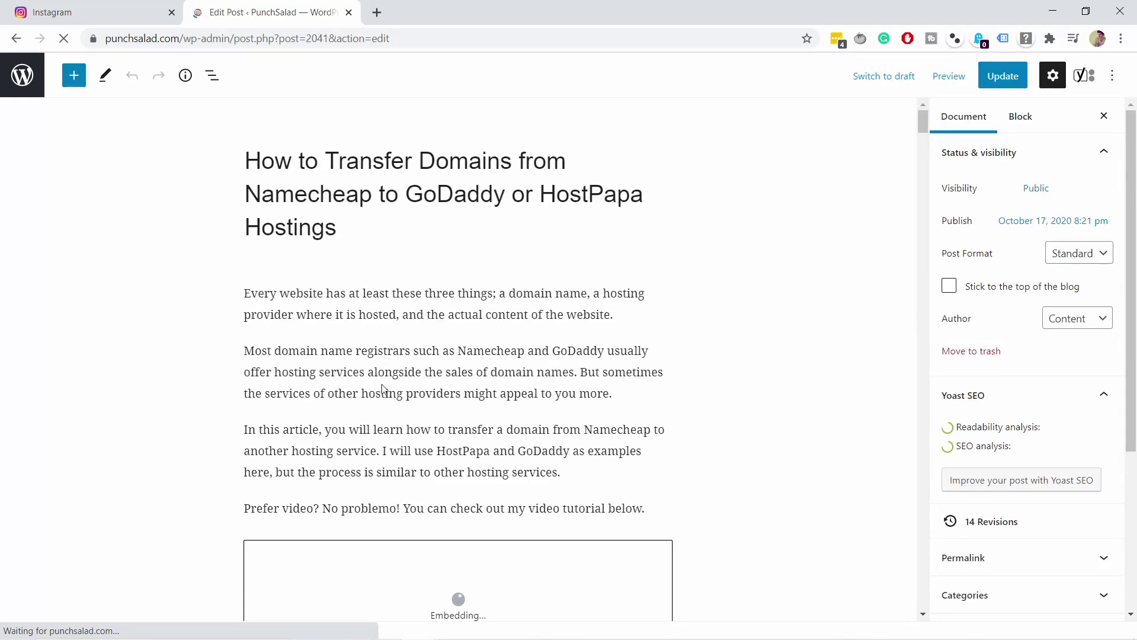
scroll(316, 237, down, 6)
scroll(320, 237, down, 5)
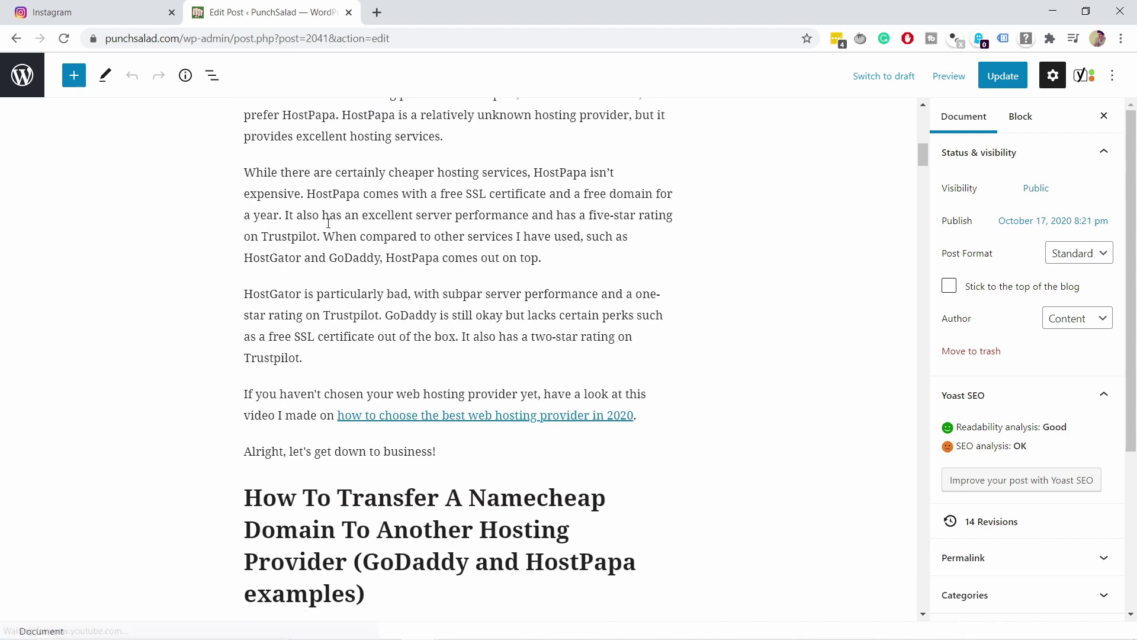
- Insert a Custom HTML block after the 'Alright, let's get down to business!' paragraph and paste the embed code
click(447, 392)
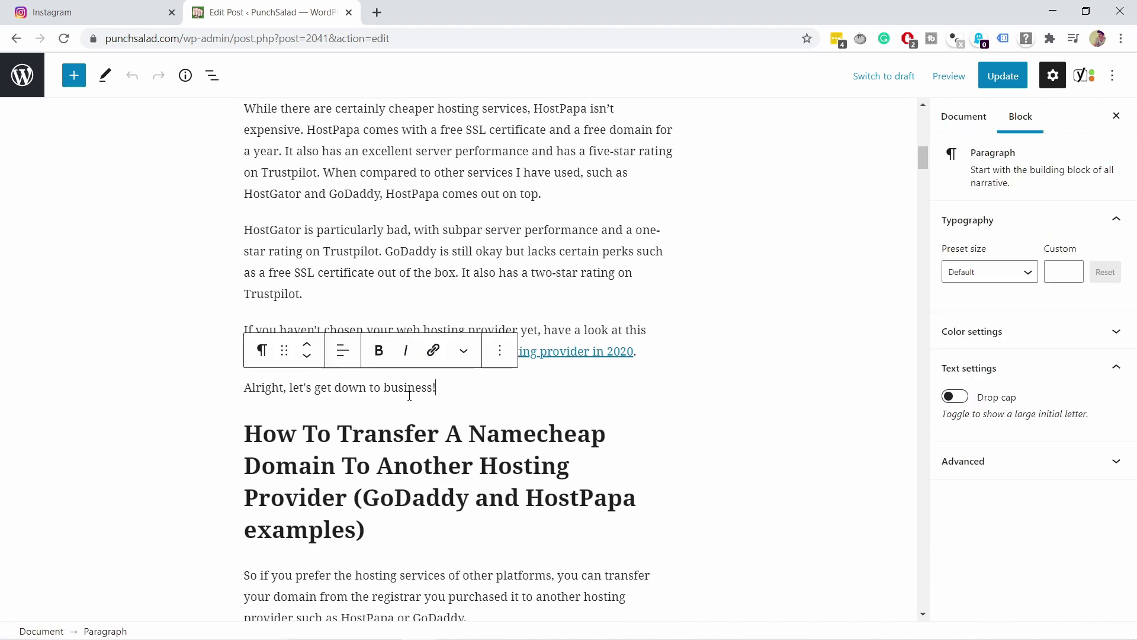
click(72, 79)
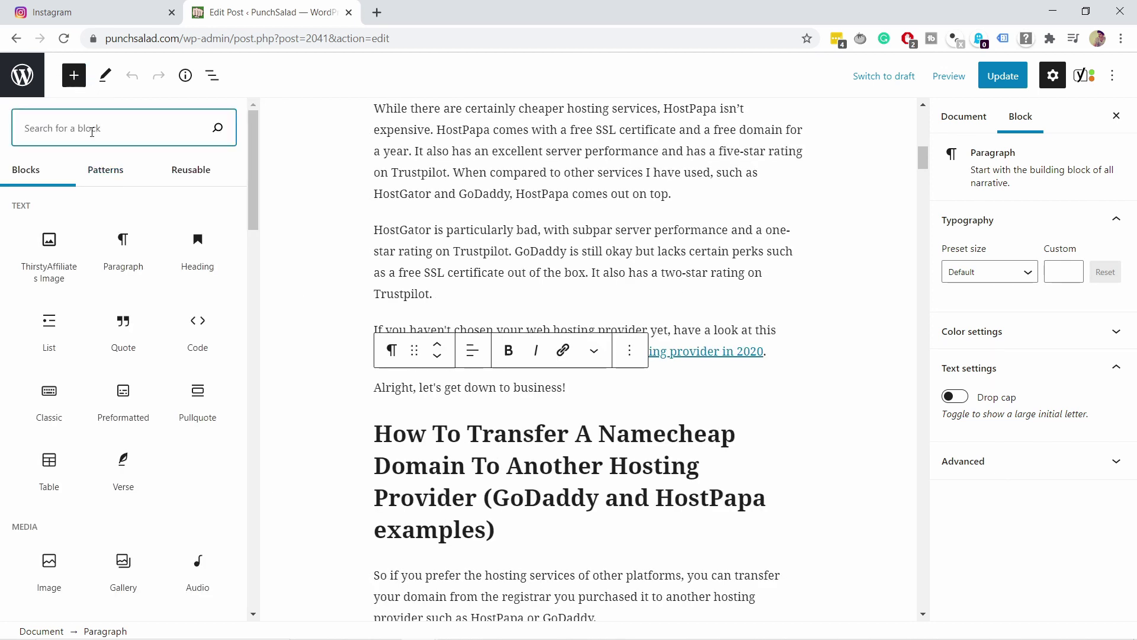
text(html)
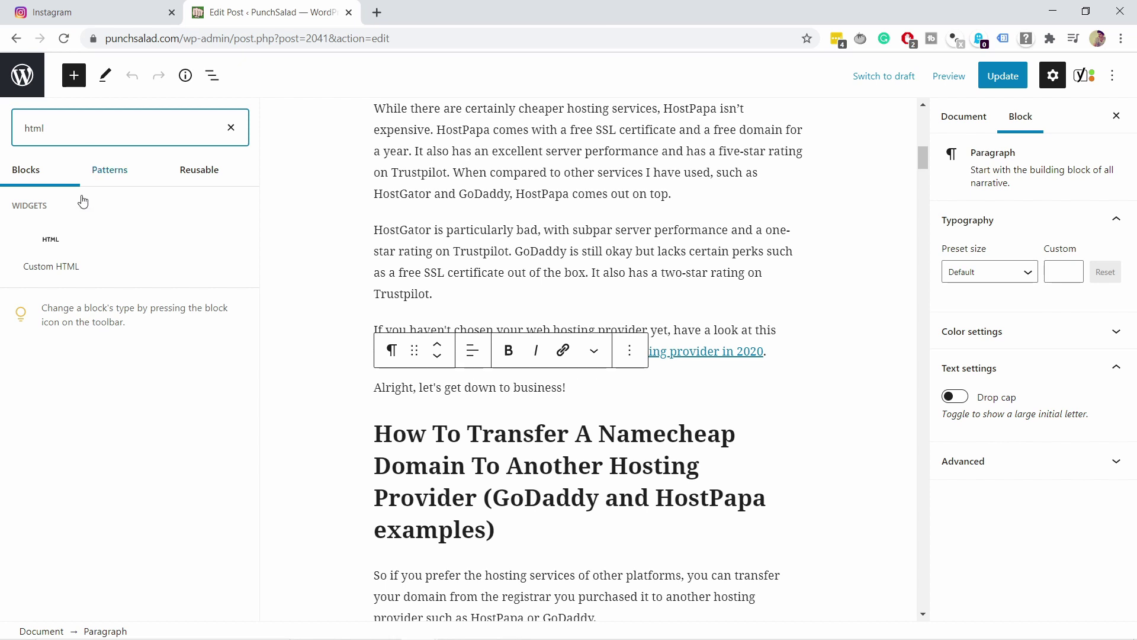
click(50, 246)
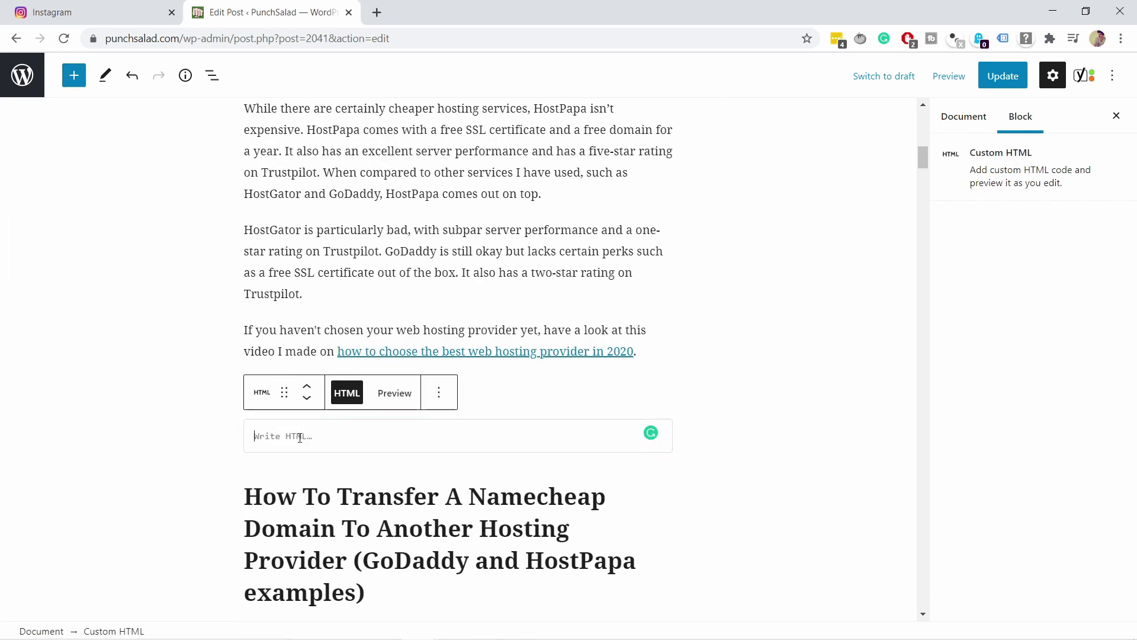
key(ctrl+v)
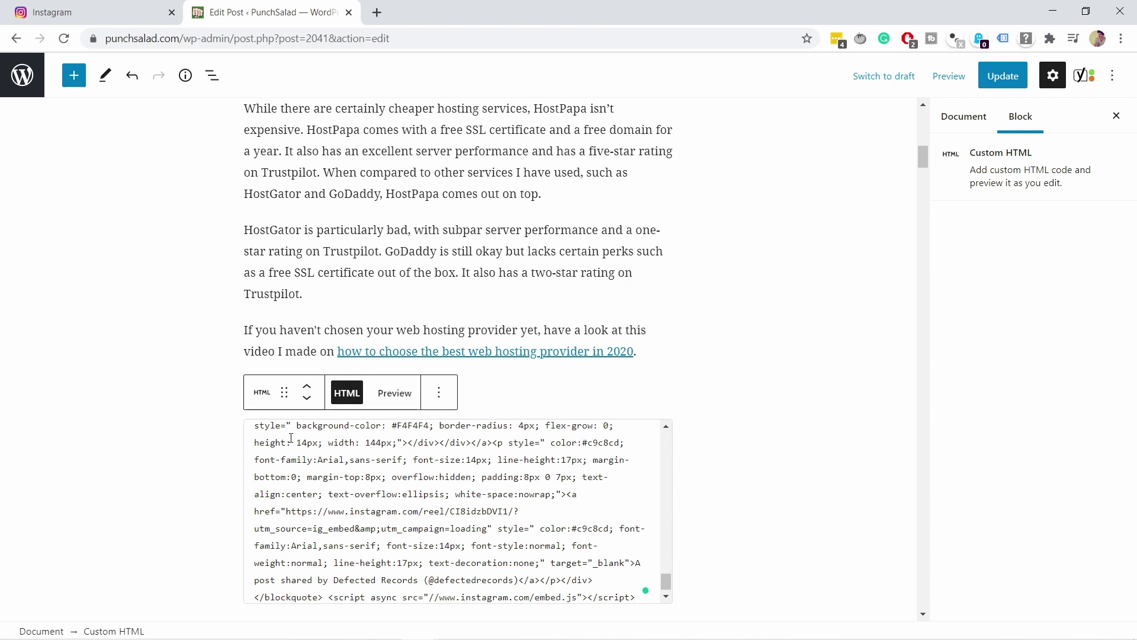
- Render the pasted defectedrecords embed inside the Custom HTML block
click(390, 397)
scroll(254, 381, down, 6)
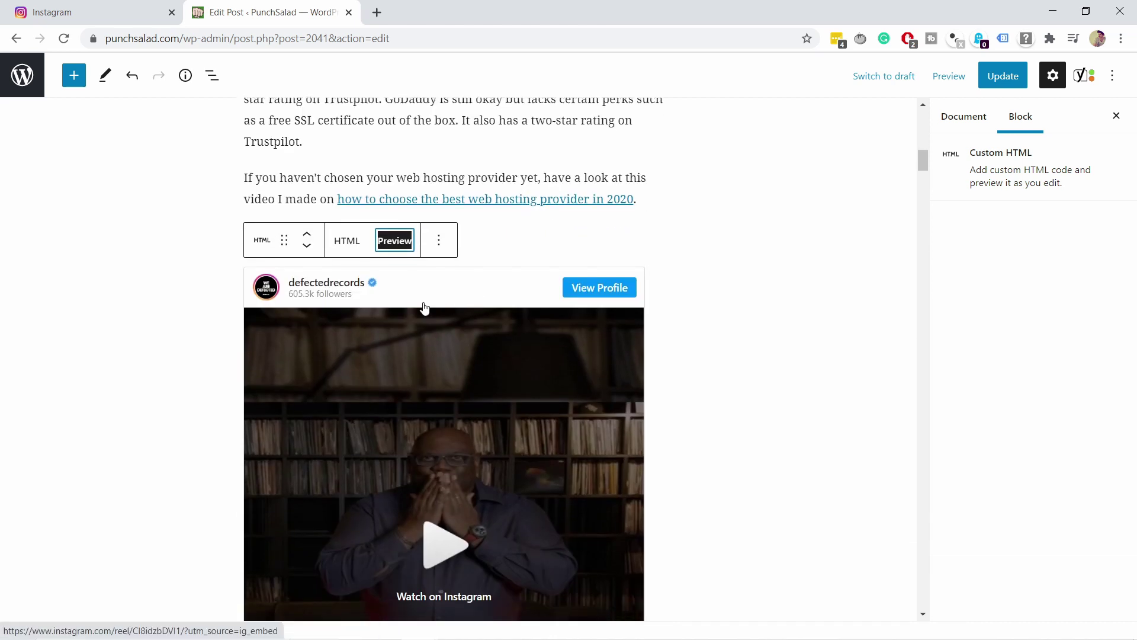
scroll(428, 360, up, 4)
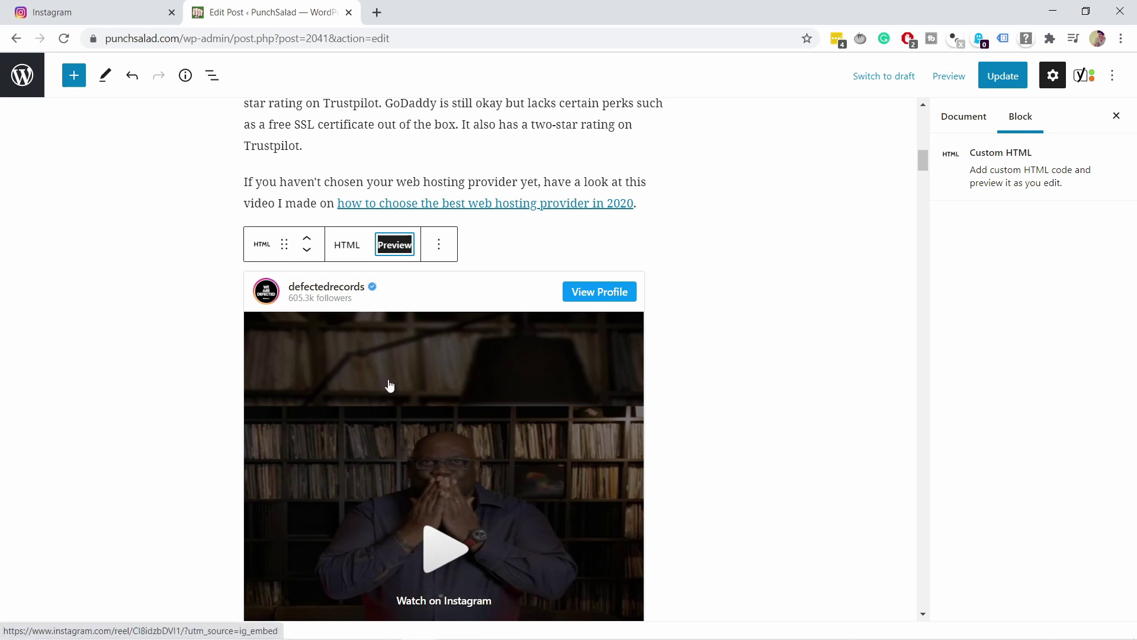
- Preview the post in a new tab and scroll down to the defectedrecords Instagram embed
click(954, 78)
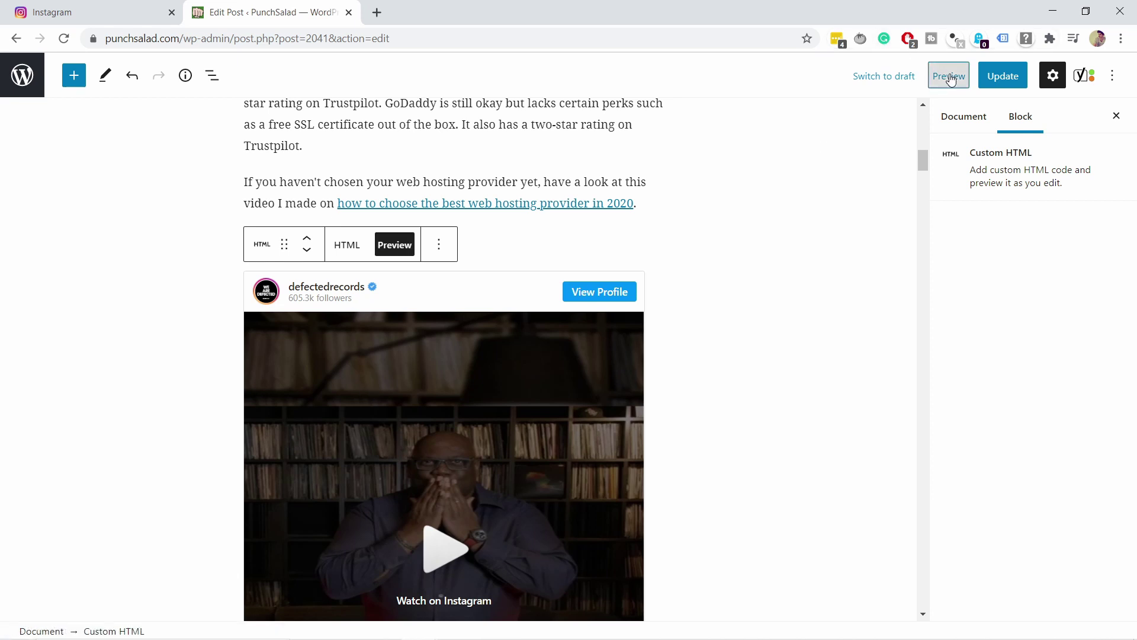
click(831, 215)
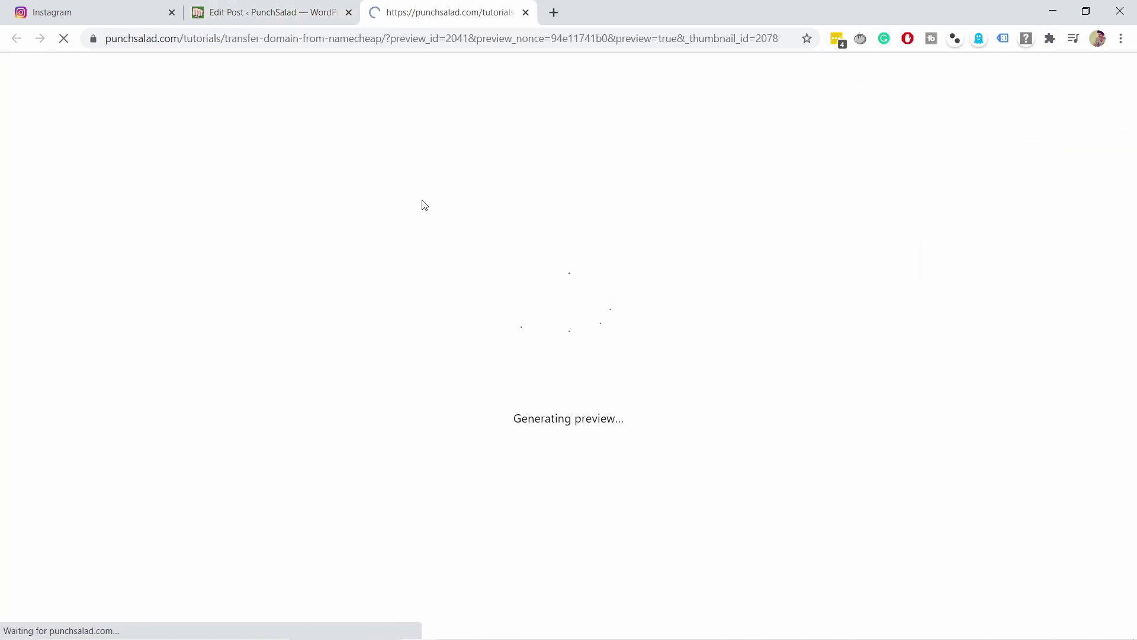
scroll(403, 224, down, 5)
scroll(403, 224, down, 15)
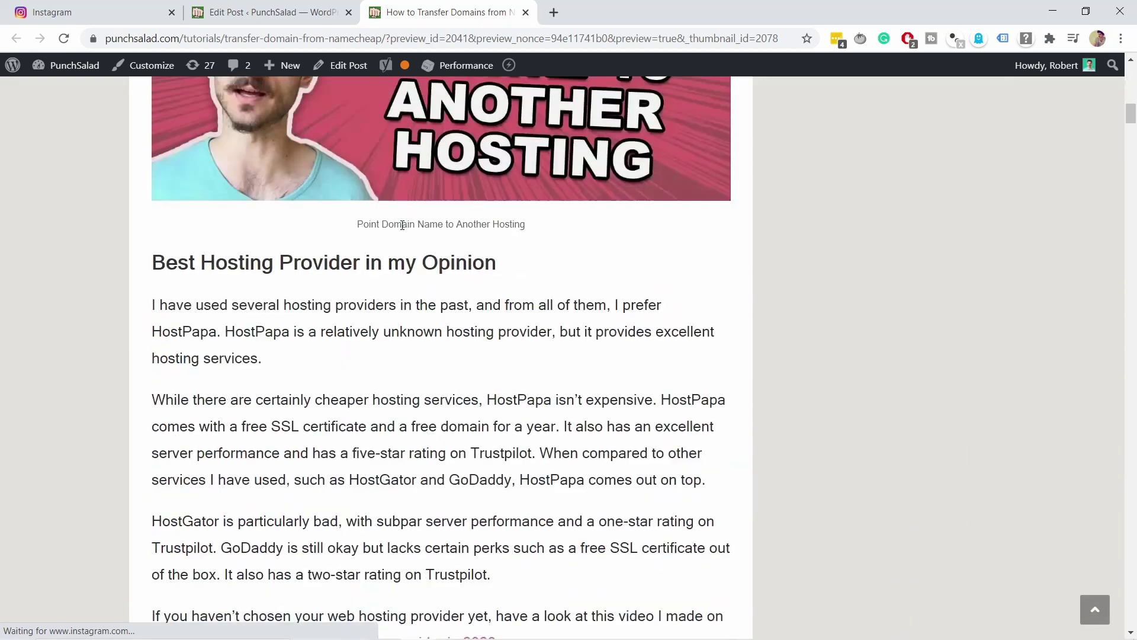
scroll(391, 224, down, 2)
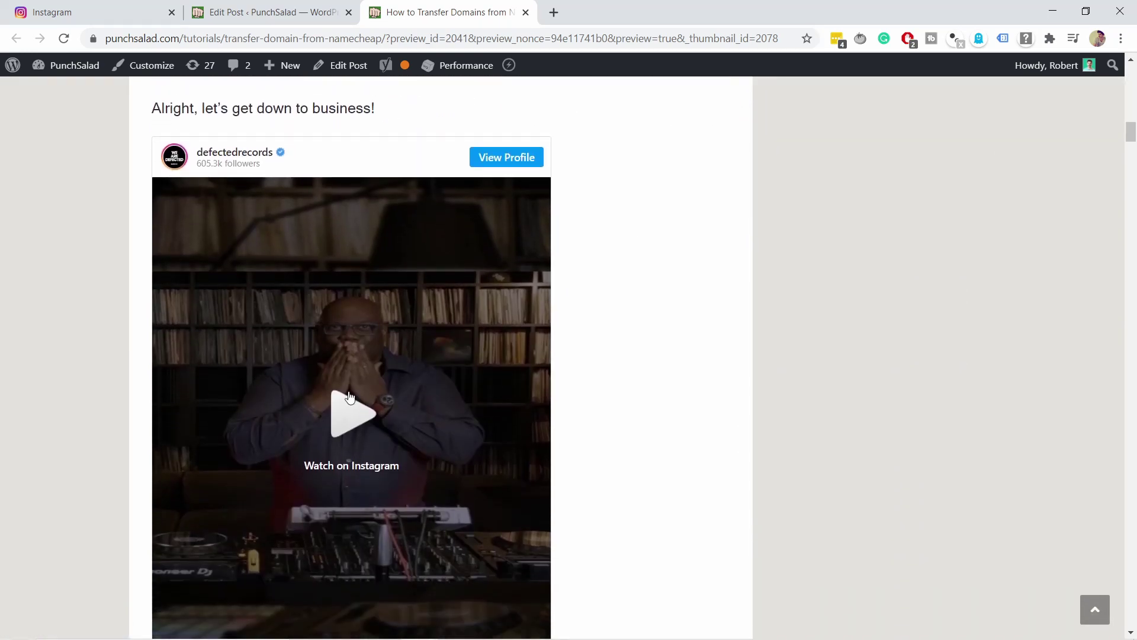
scroll(223, 213, down, 2)
scroll(229, 437, down, 2)
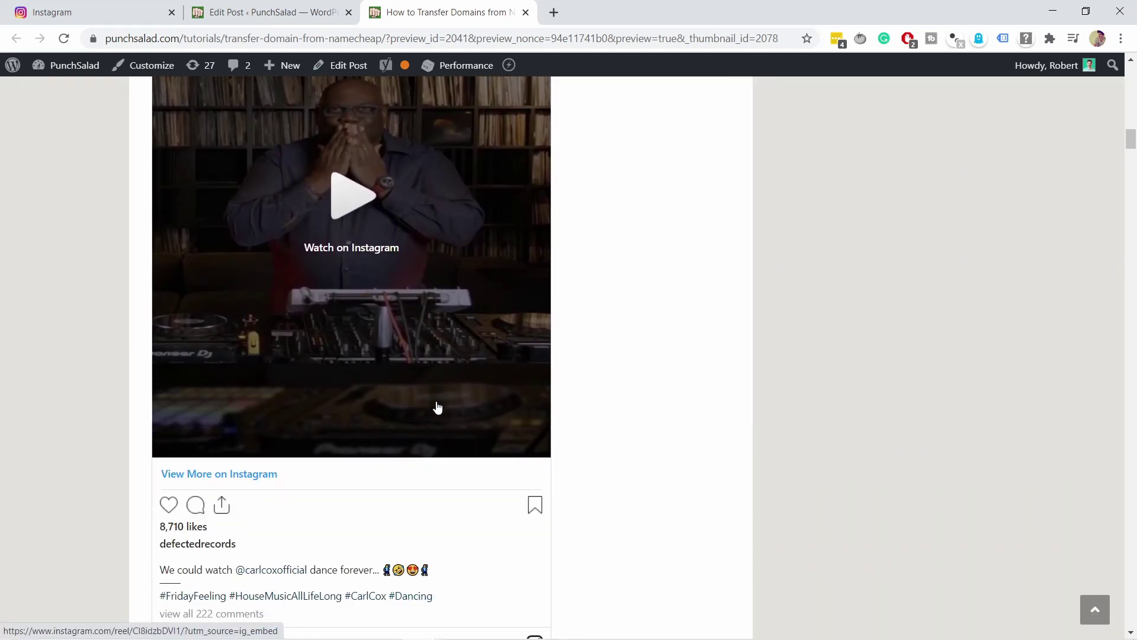
scroll(450, 411, up, 1)
scroll(458, 398, down, 2)
scroll(459, 398, down, 1)
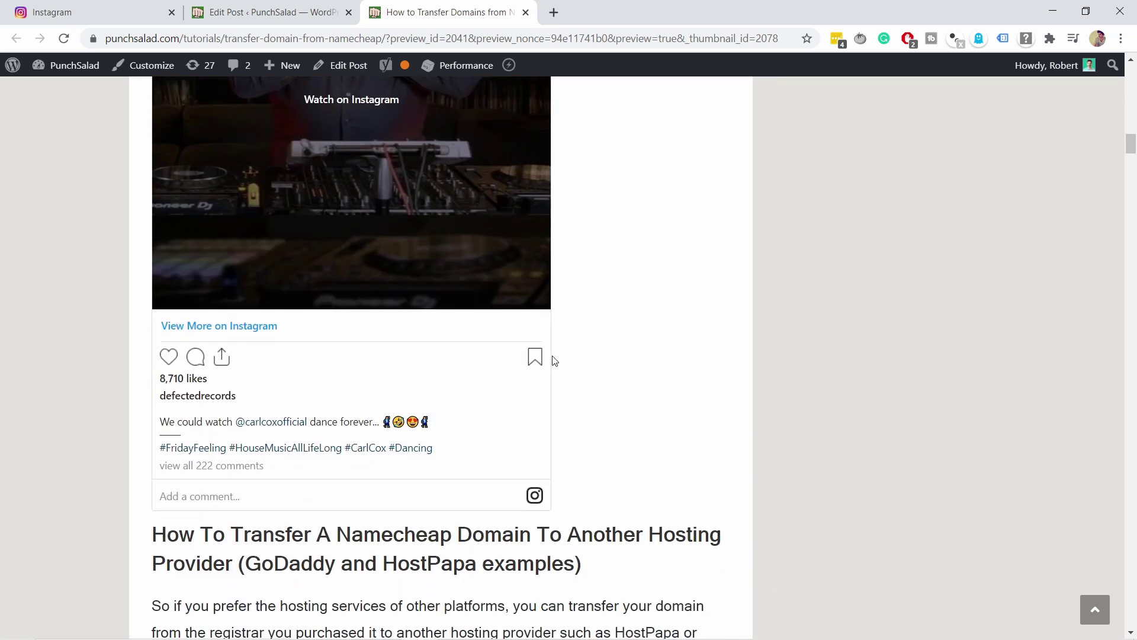
scroll(373, 327, up, 4)
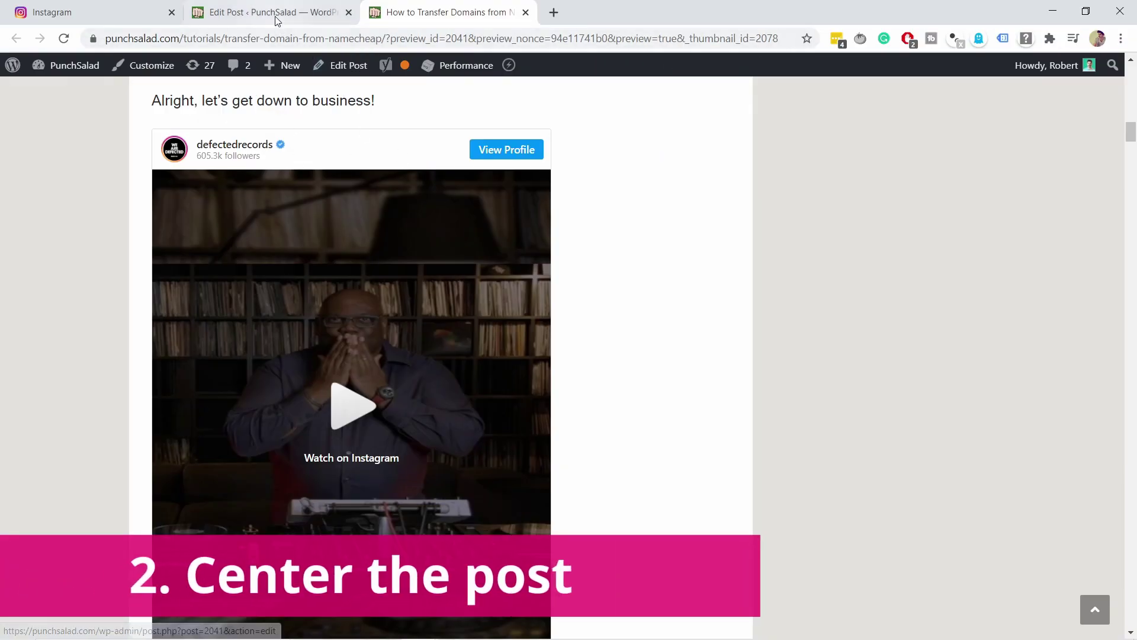
- In the embed block's HTML, add an opening <center> tag before the blockquote
click(307, 22)
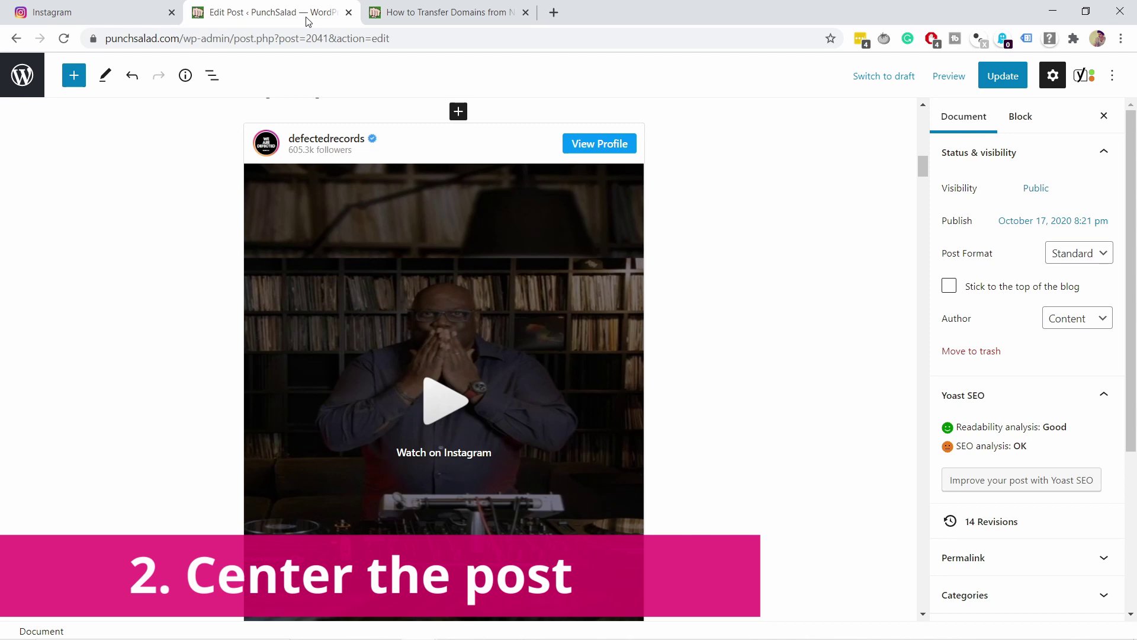
click(343, 171)
click(347, 170)
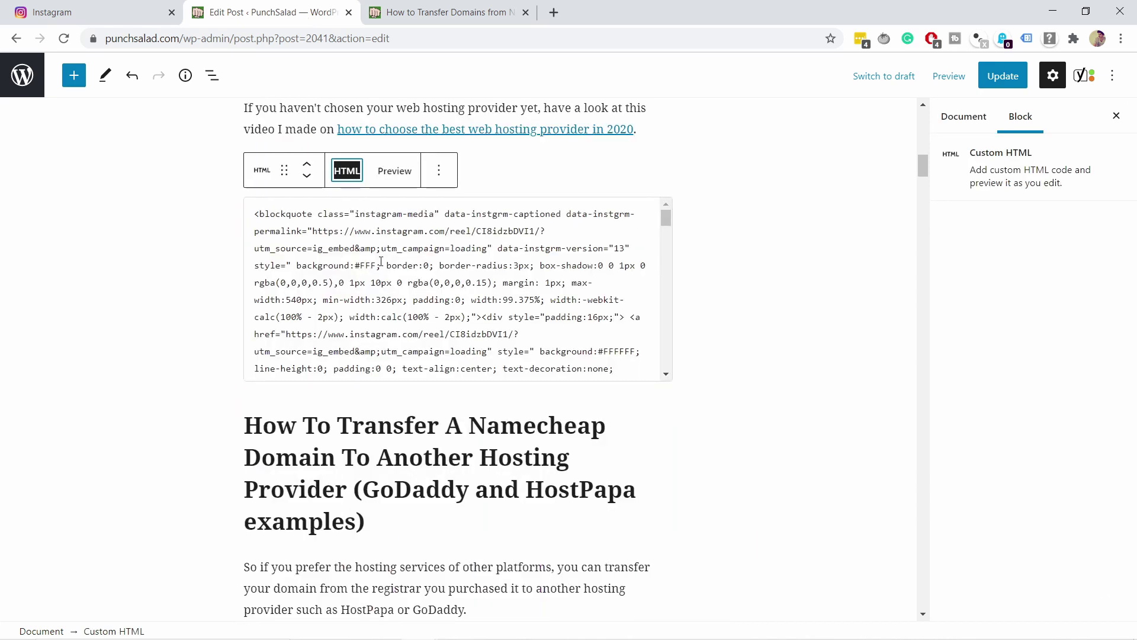
click(257, 214)
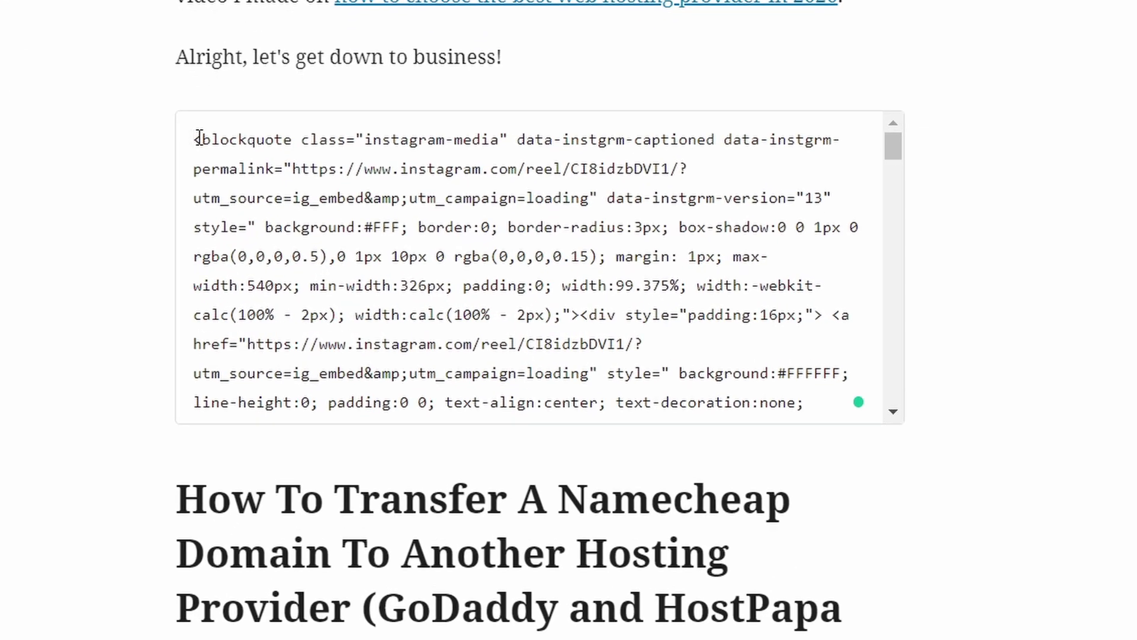
text(<)
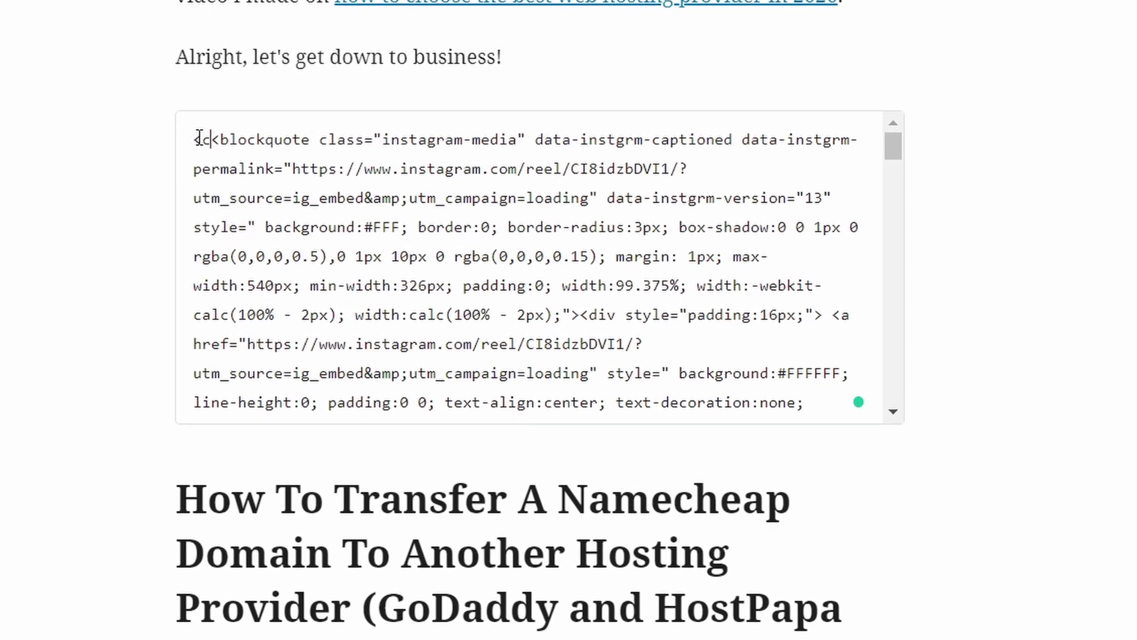
text(cebt)
key(BackSpace)
key(BackSpace)
text(nter>)
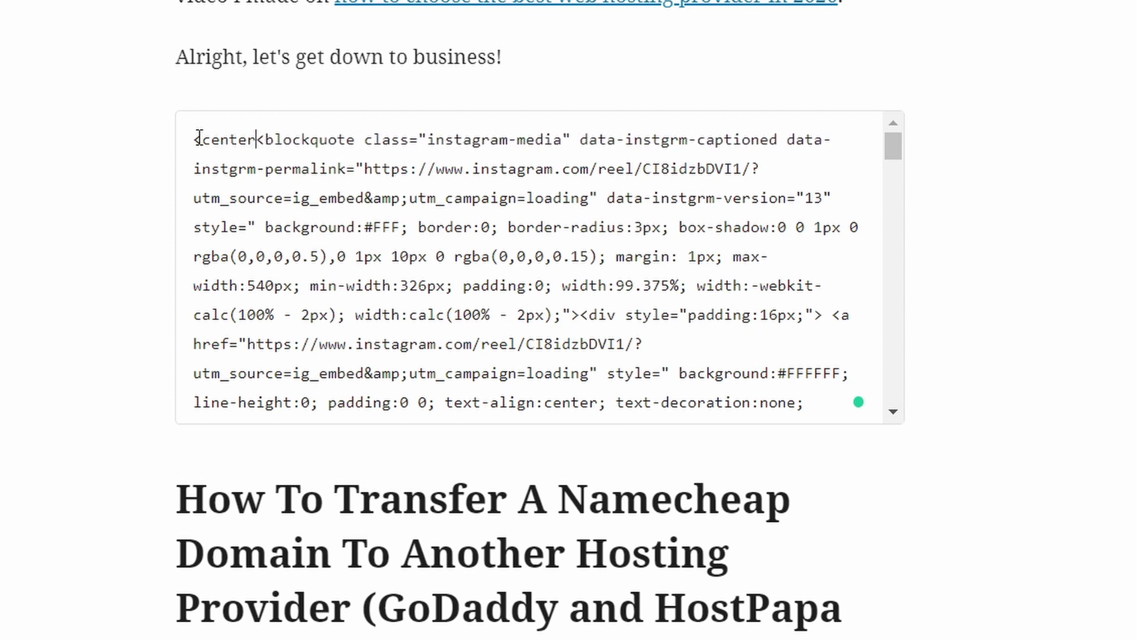
- Add a closing </center> tag after the embed's closing script tag
drag(265, 139, 182, 140)
scroll(523, 191, down, 20)
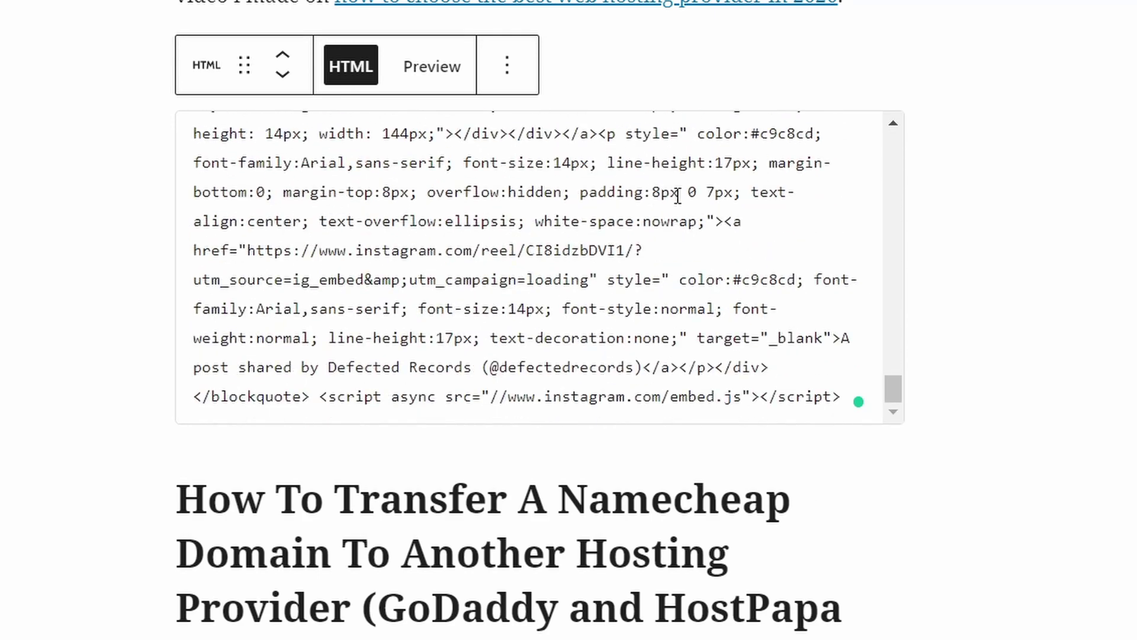
scroll(740, 178, down, 4)
click(844, 145)
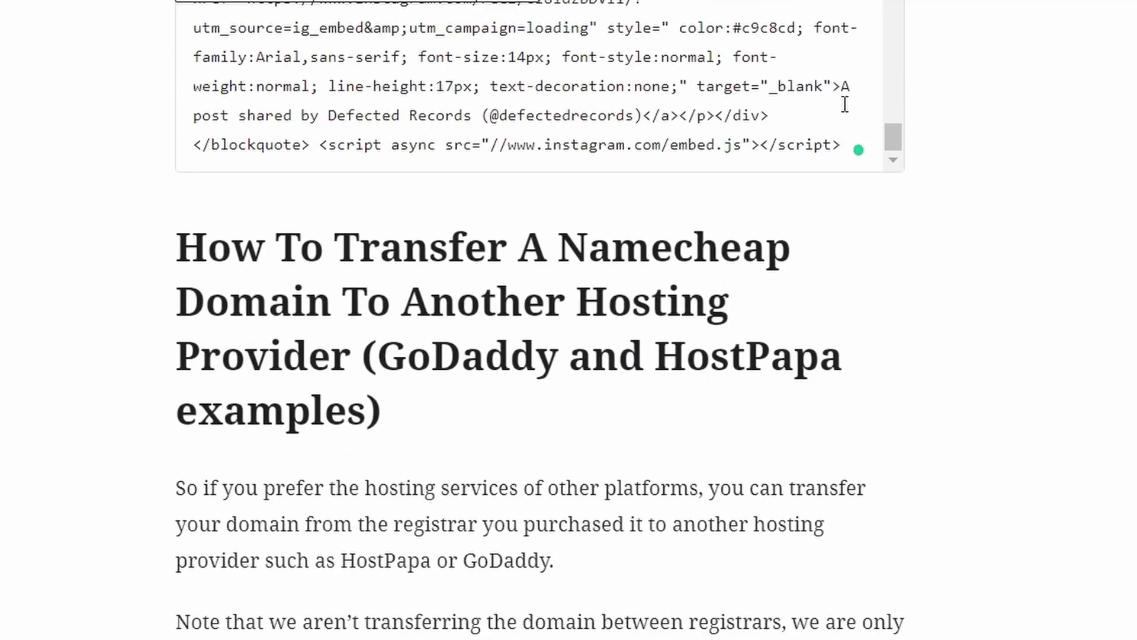
scroll(847, 105, down, 1)
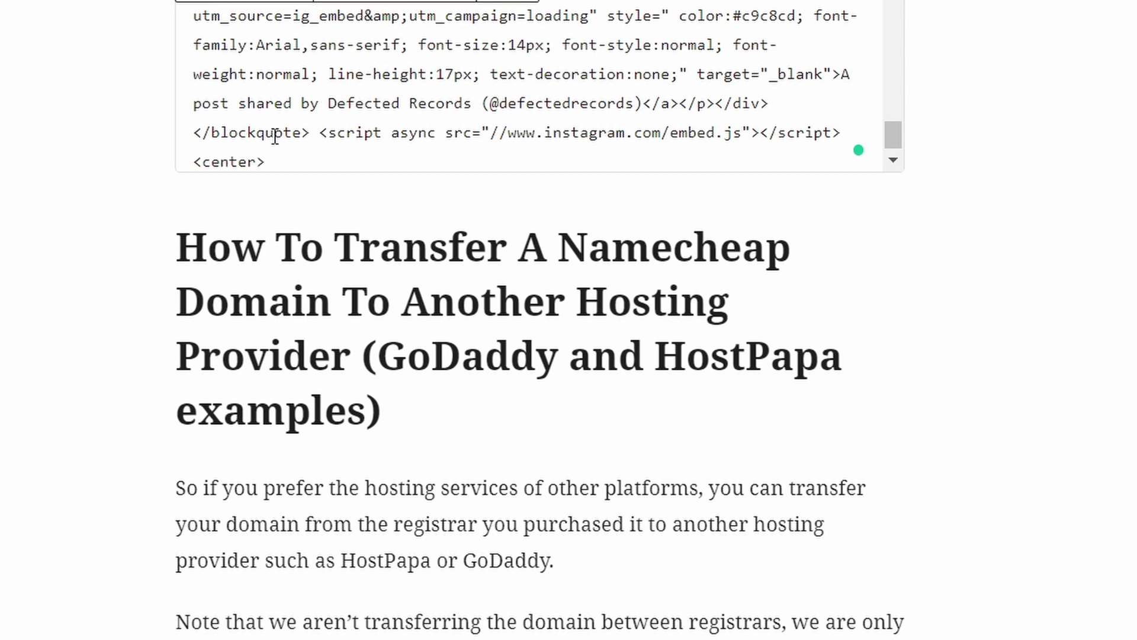
click(200, 165)
text(/)
scroll(350, 112, up, 10)
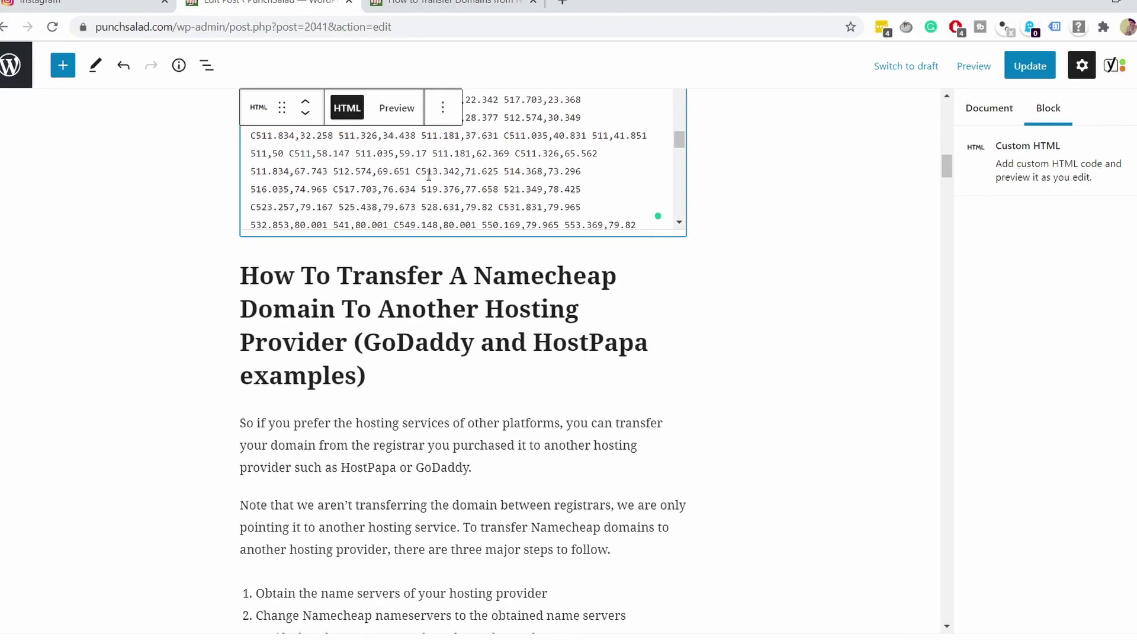
scroll(508, 86, down, 3)
scroll(440, 181, down, 5)
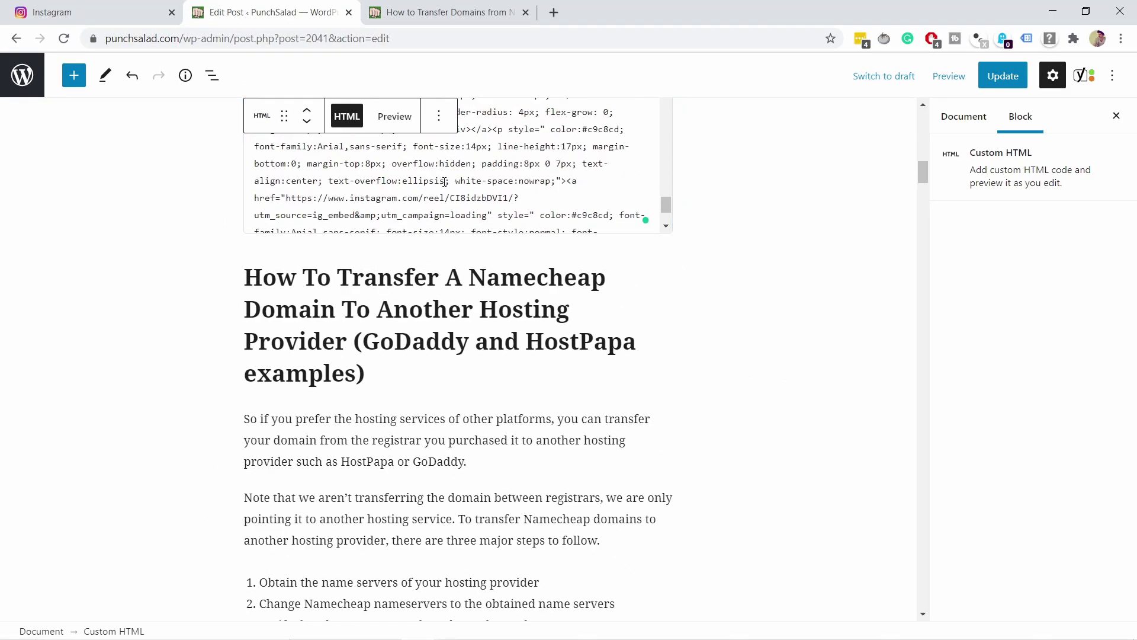
- Render the centred embed in the block and check it in a new-tab post preview
click(395, 117)
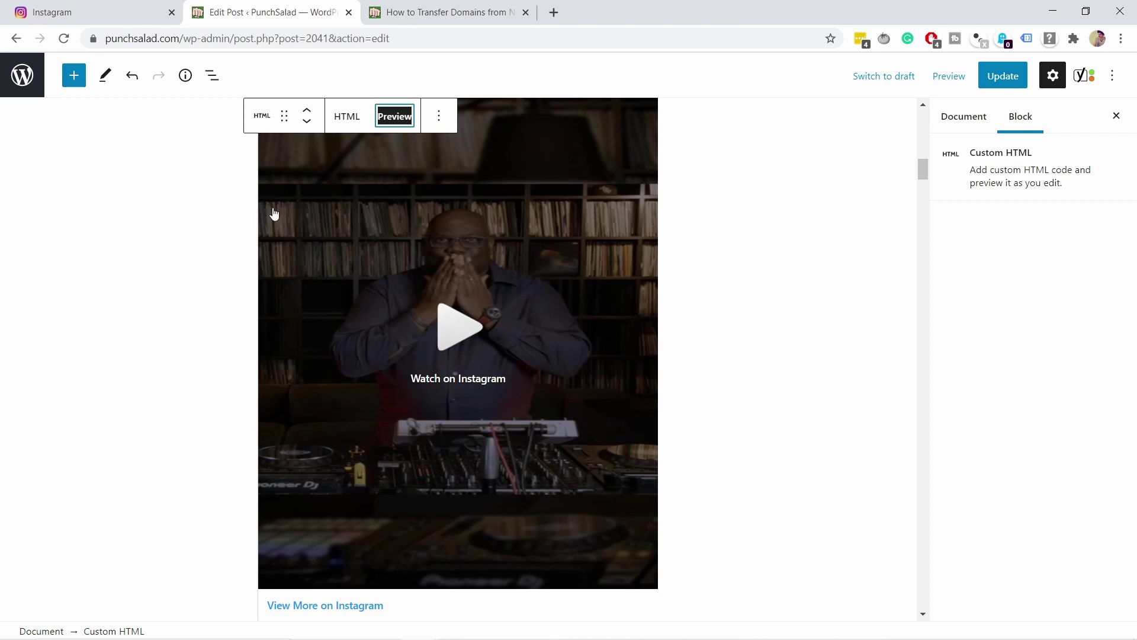
click(946, 77)
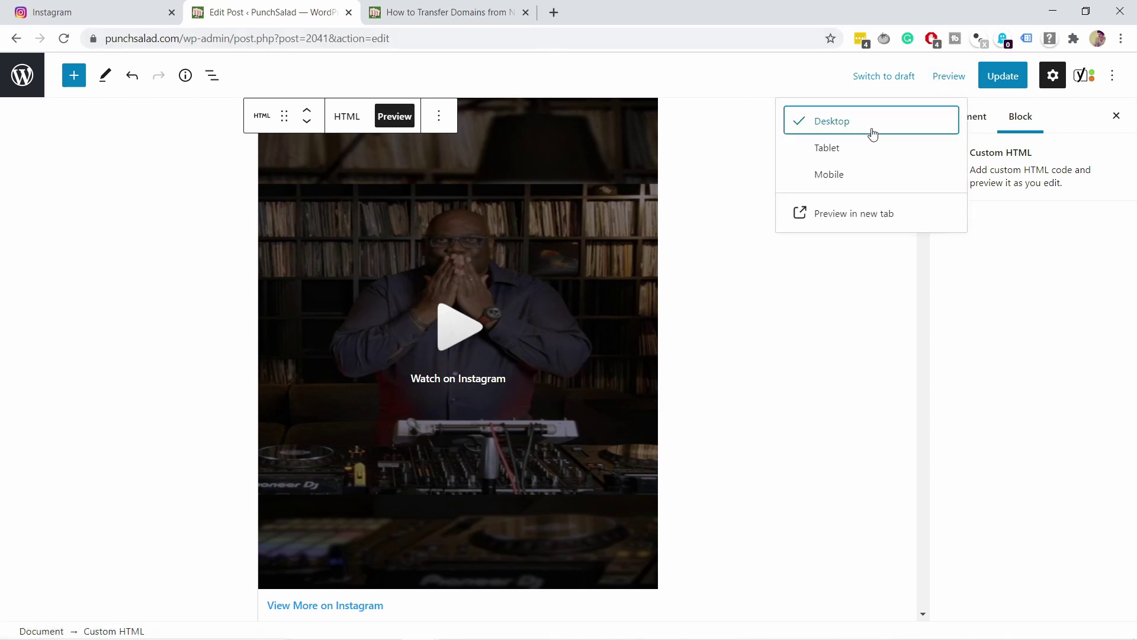
click(853, 215)
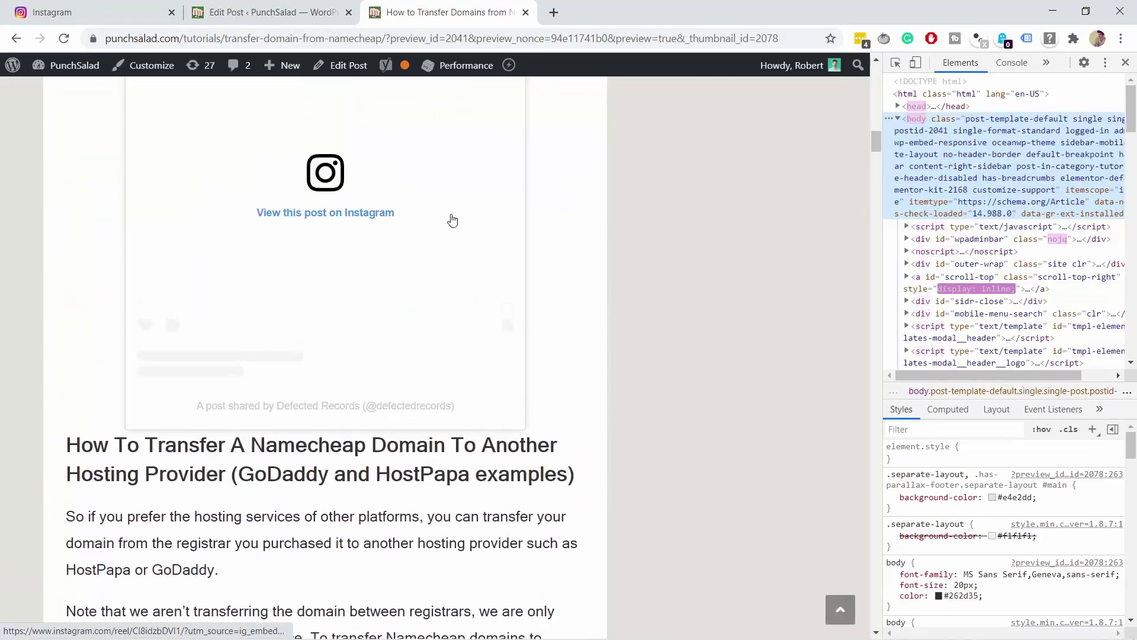
scroll(601, 312, down, 2)
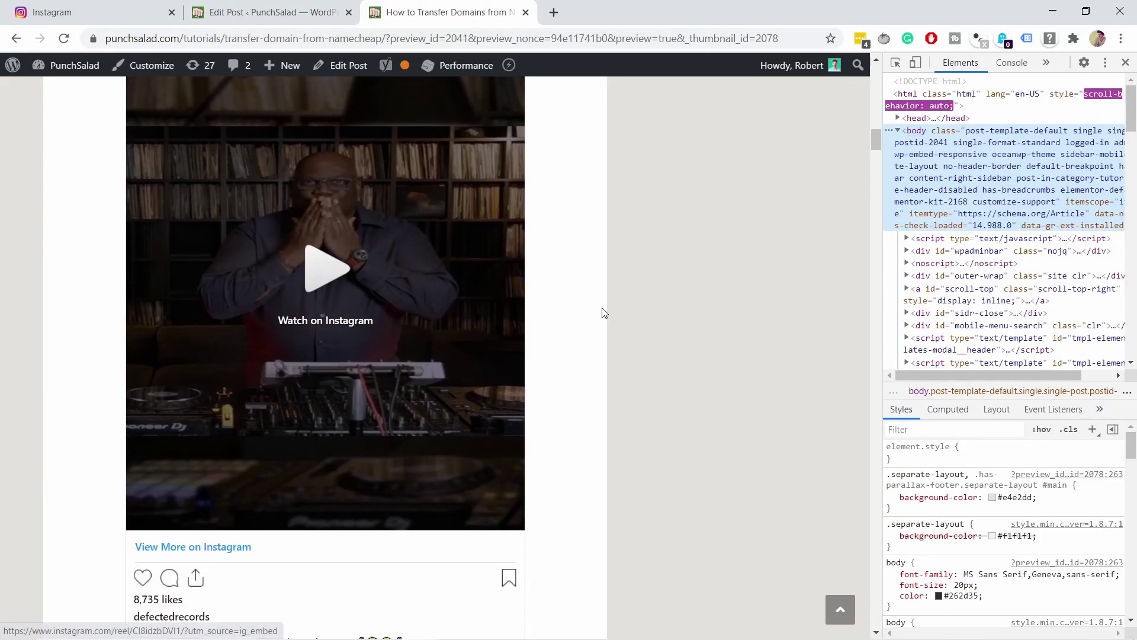
scroll(613, 312, down, 3)
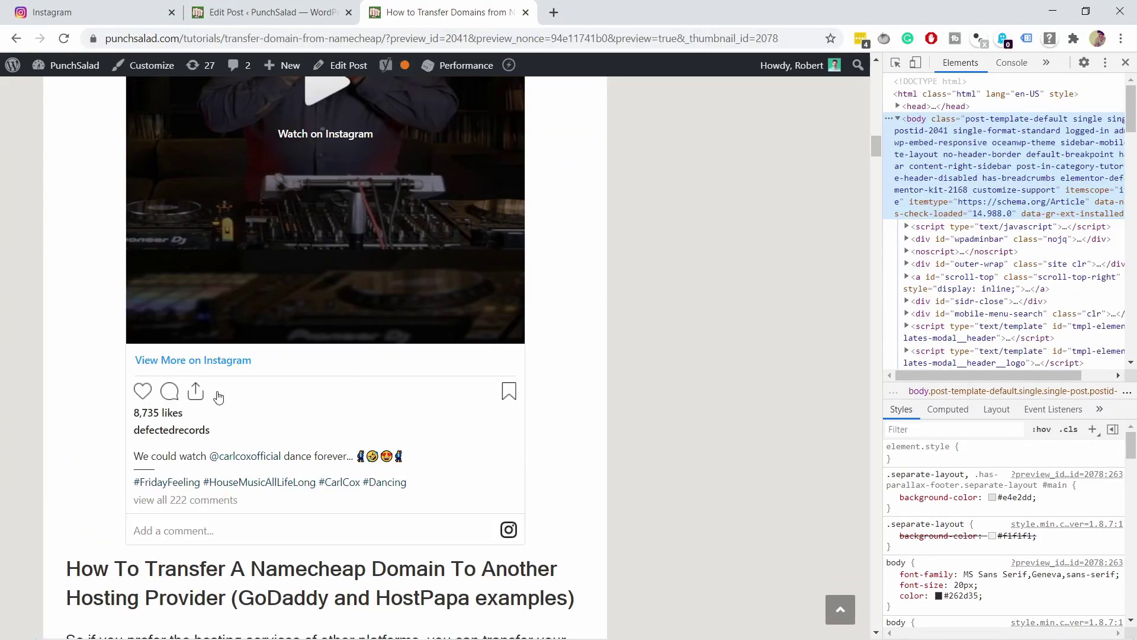
- Uncheck Include caption in the defectedrecords post's Instagram Embed dialog
click(97, 18)
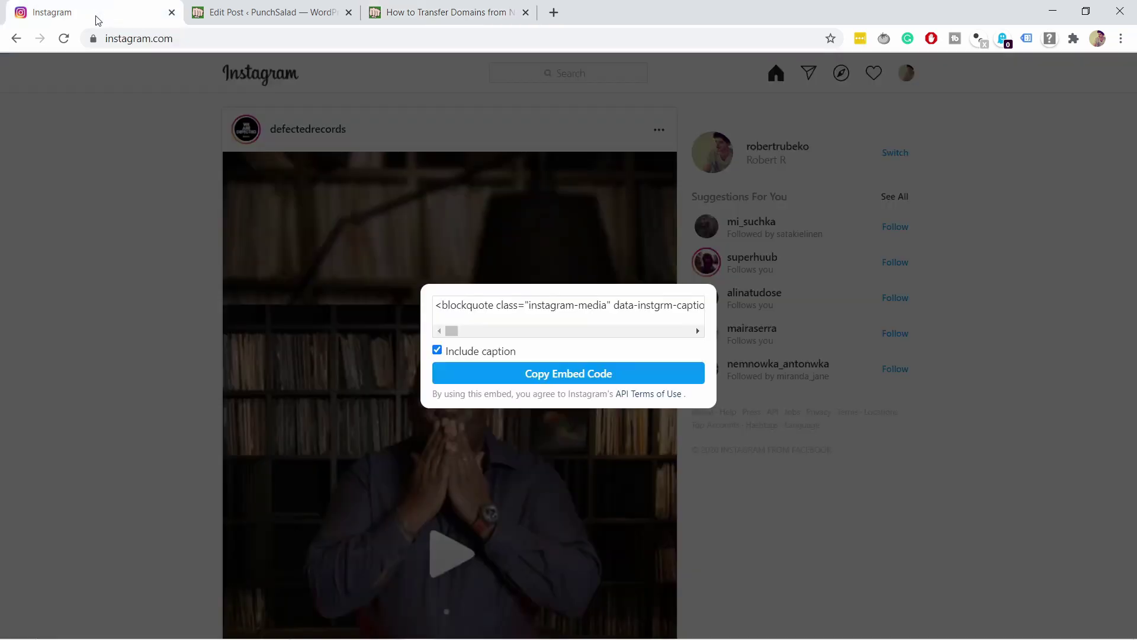
click(439, 351)
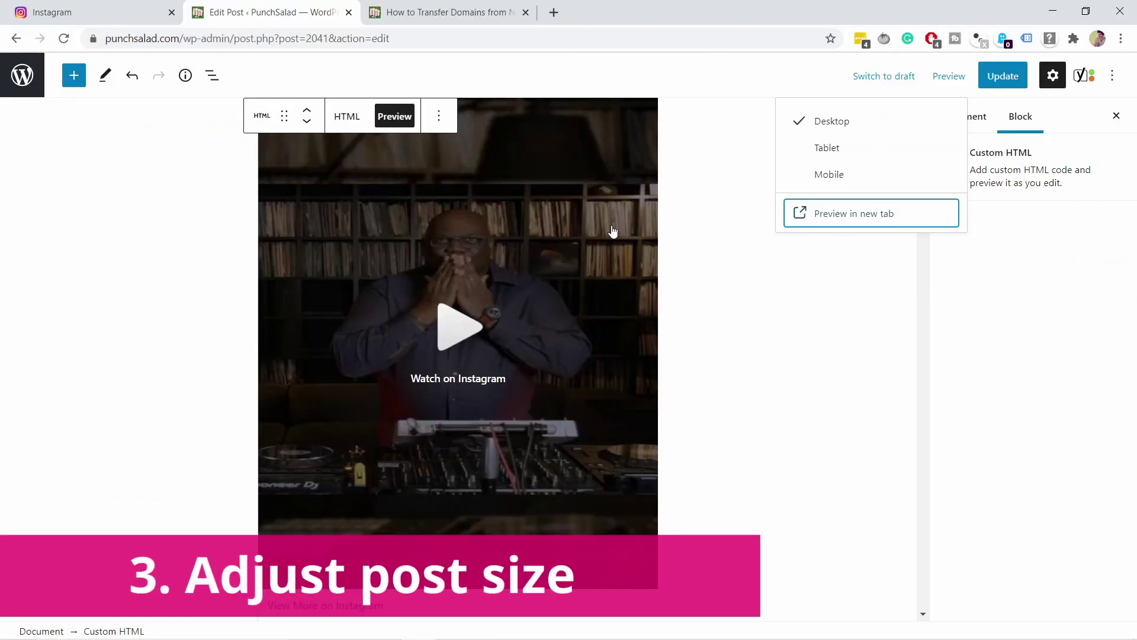
- Change the embed's max-width from 540px to 400px in the block's HTML
click(347, 117)
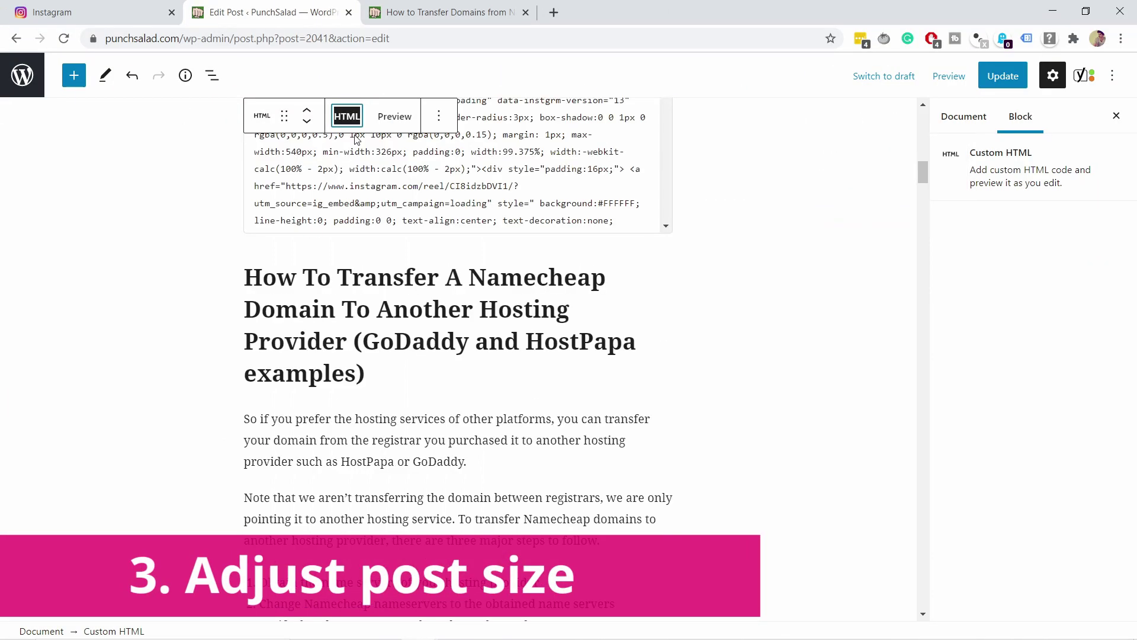
scroll(380, 189, up, 5)
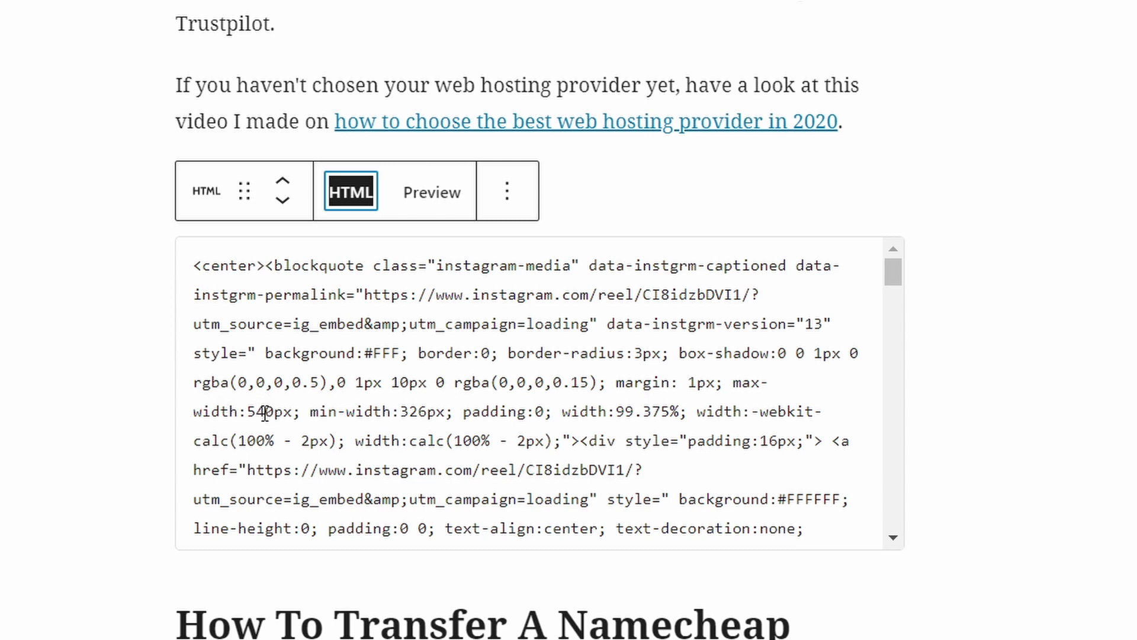
drag(265, 413, 251, 414)
text(40)
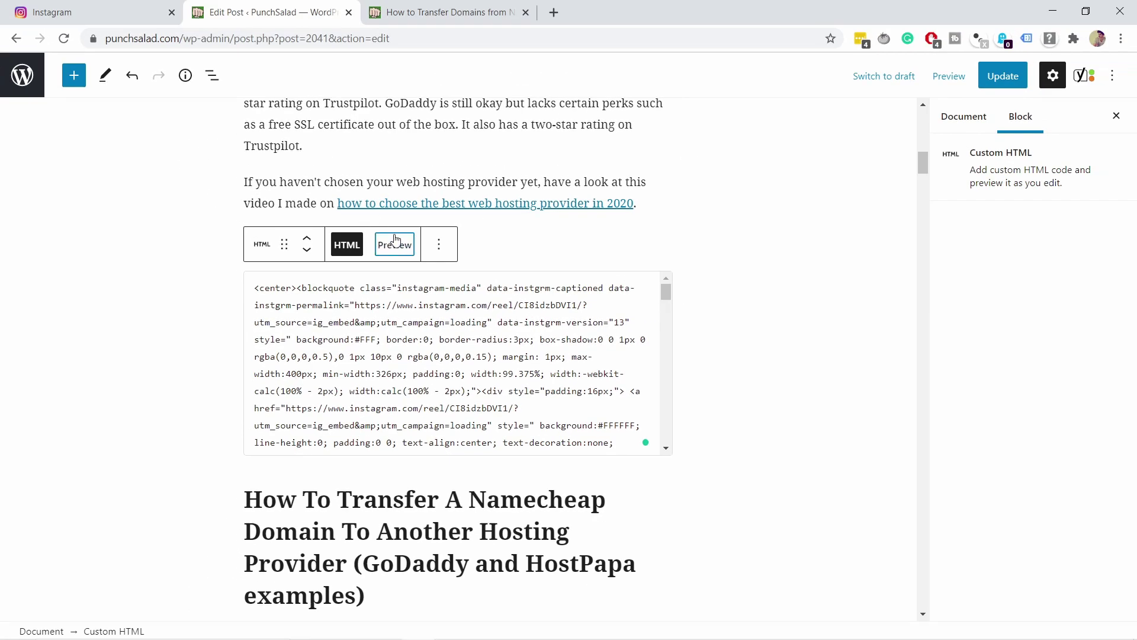
- Render the 400px embed in the block and check it in a new-tab post preview
click(396, 238)
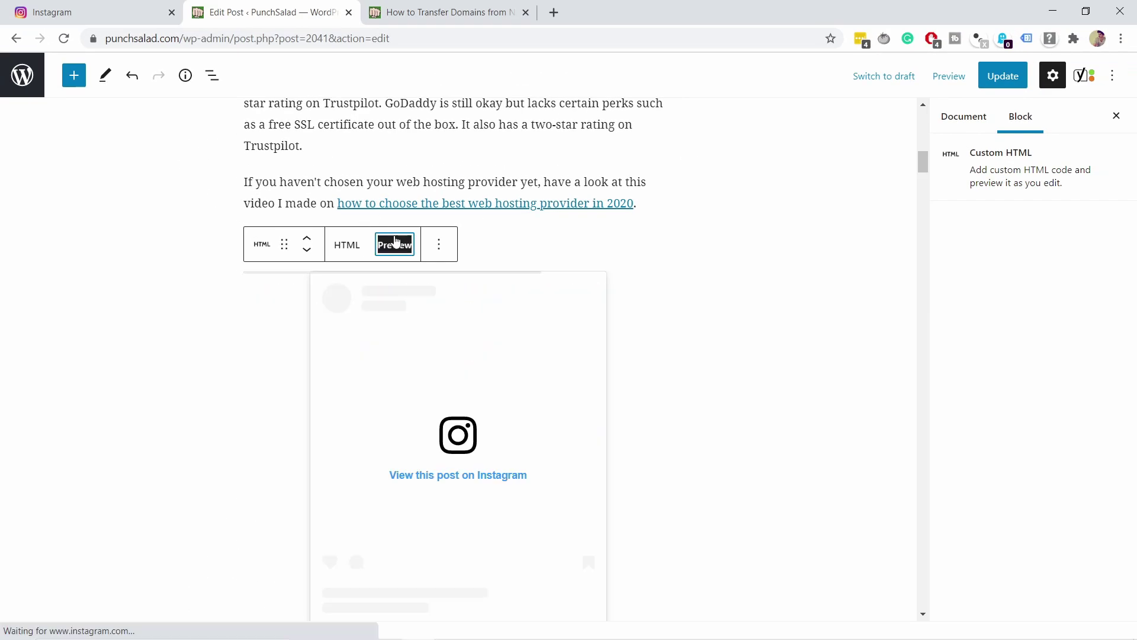
scroll(482, 401, down, 3)
scroll(485, 402, up, 1)
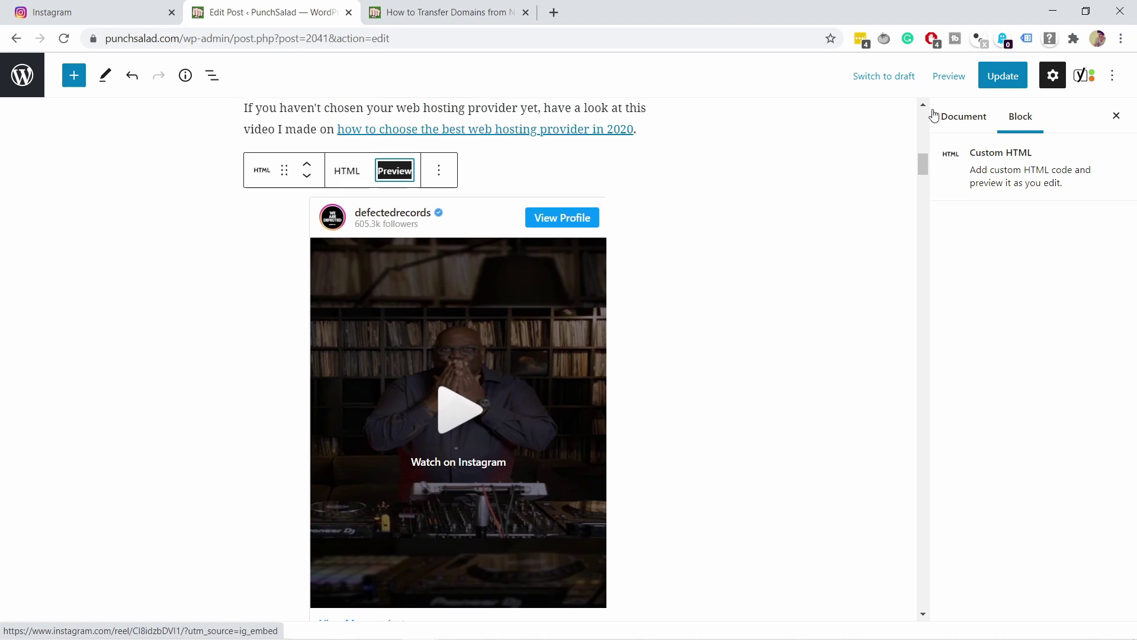
click(961, 79)
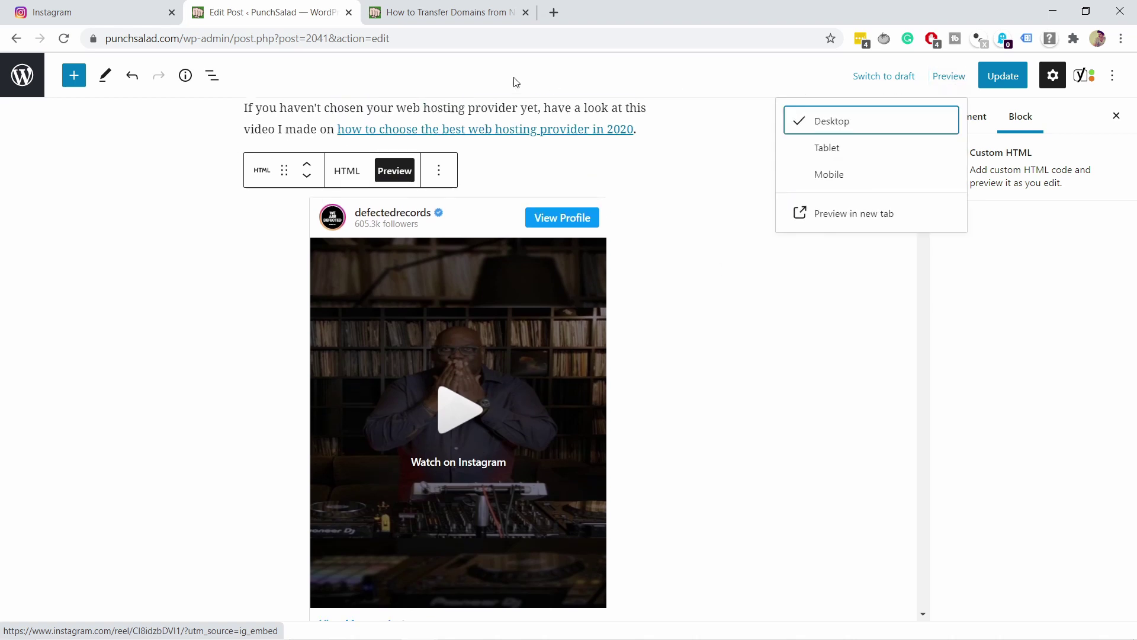
click(830, 214)
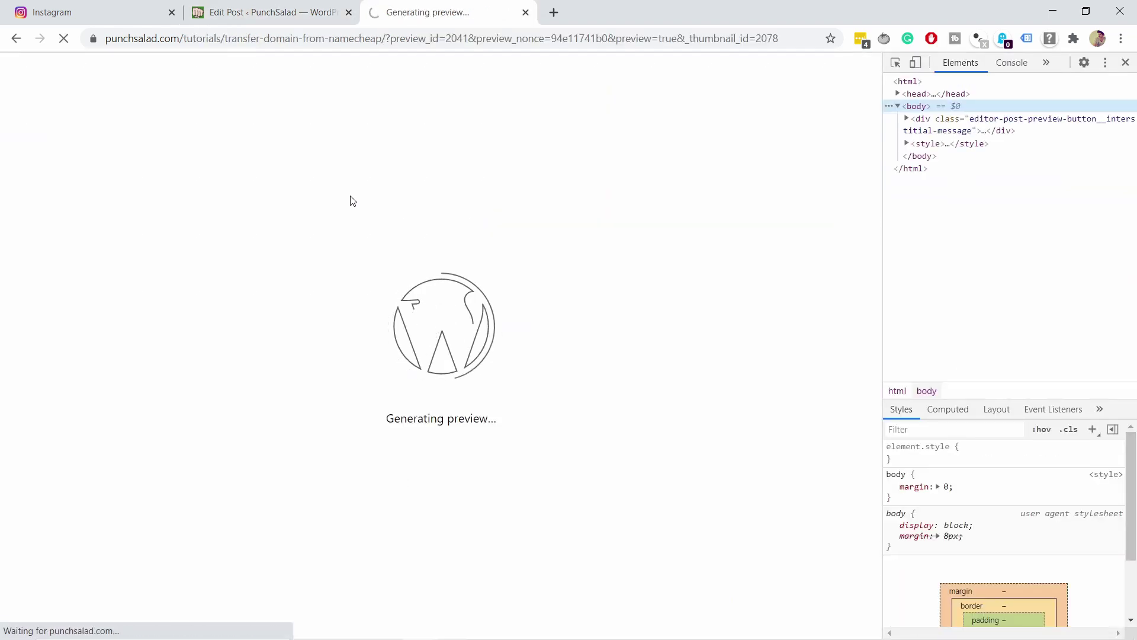
scroll(348, 244, down, 10)
scroll(348, 244, down, 14)
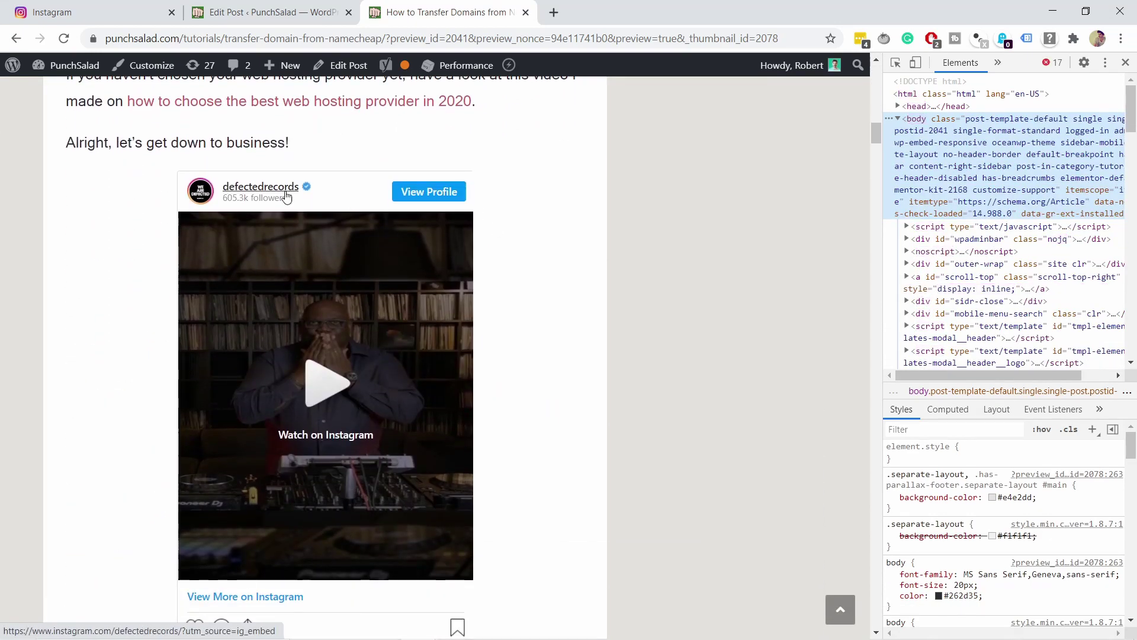
scroll(286, 287, down, 4)
scroll(285, 330, up, 4)
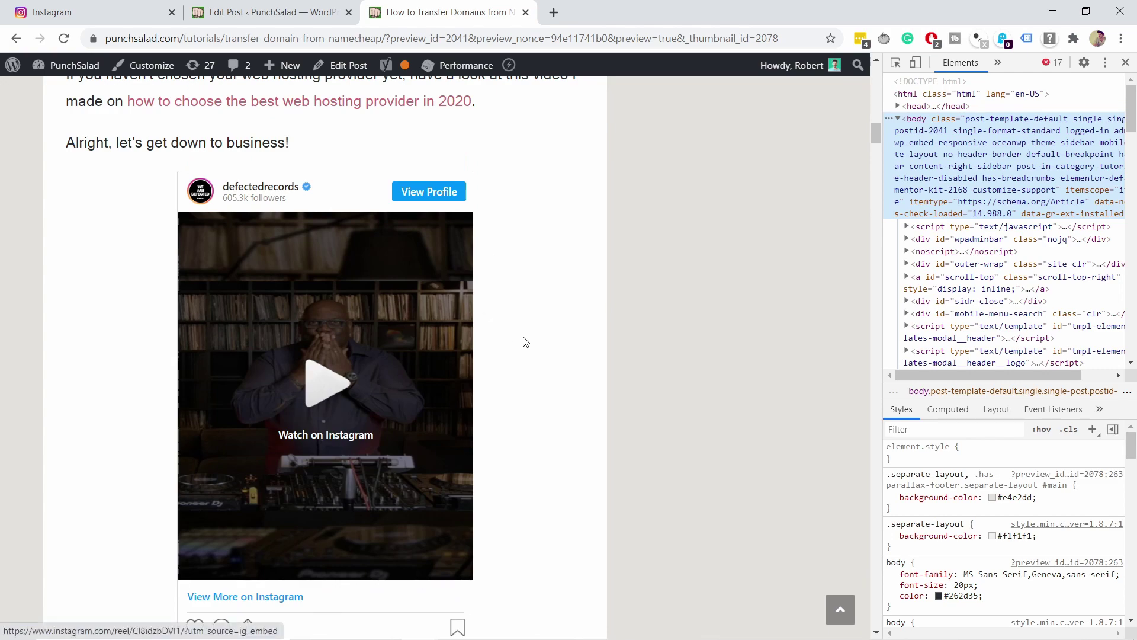
- Check the preview's embed in Moto G4 mobile emulation, then switch to the Sublime Text style snippet
key(ctrl+shift+m)
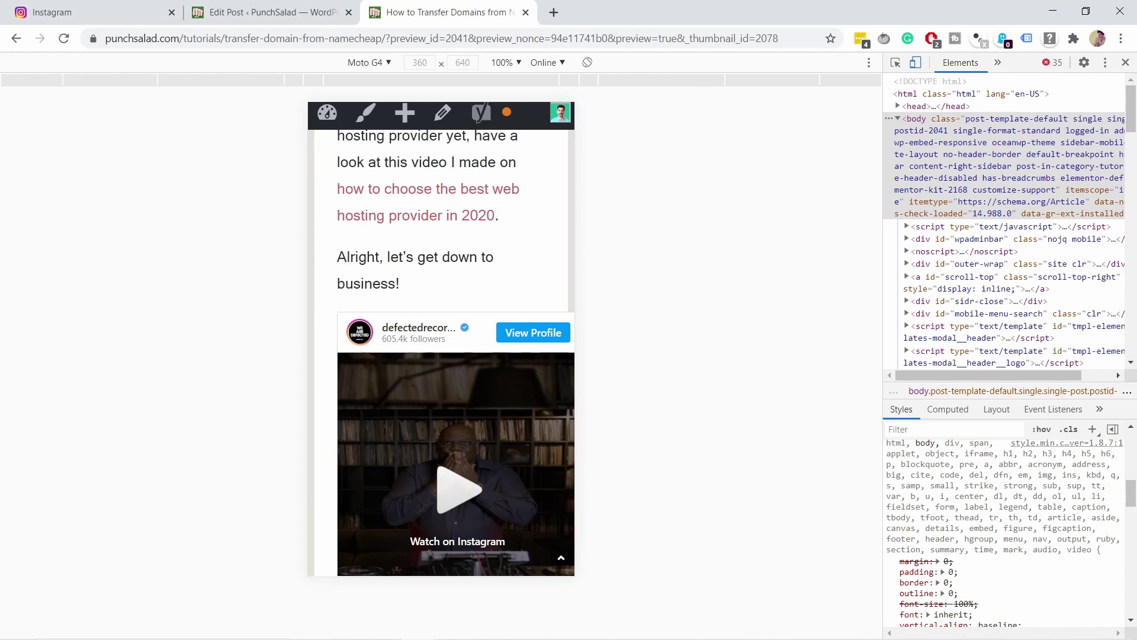
scroll(522, 247, down, 2)
scroll(487, 131, down, 2)
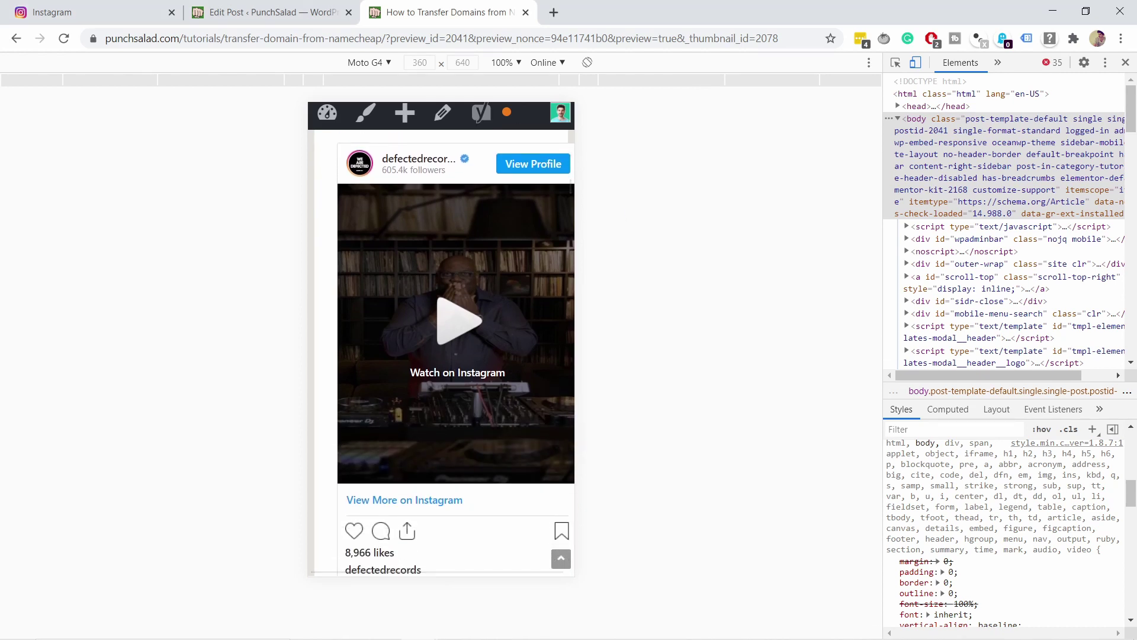
scroll(456, 355, down, 1)
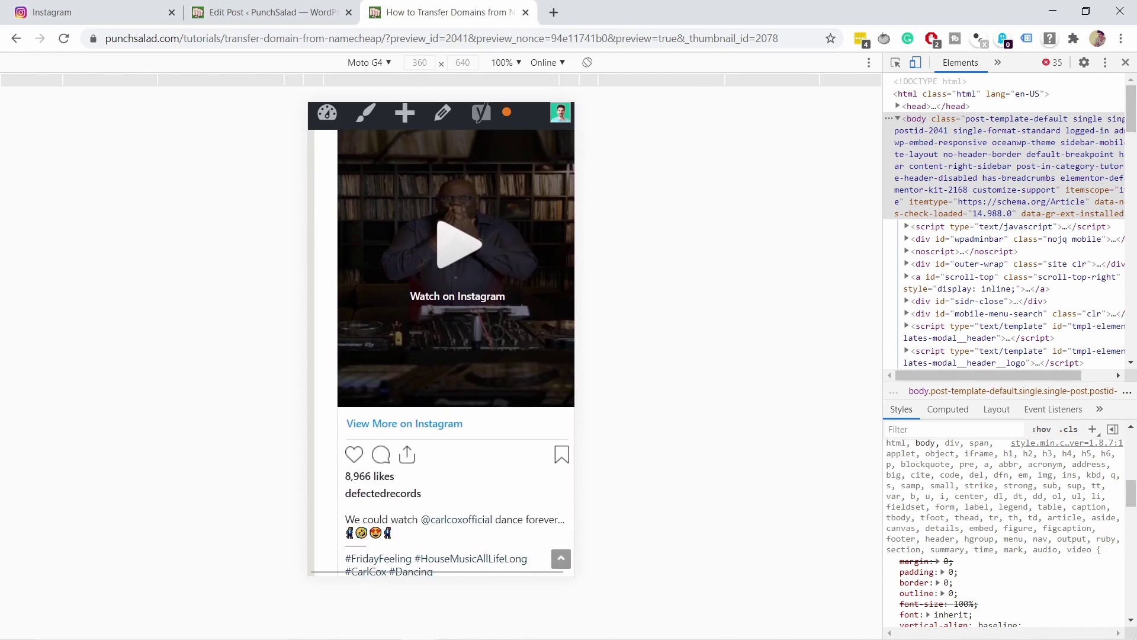
scroll(456, 355, up, 2)
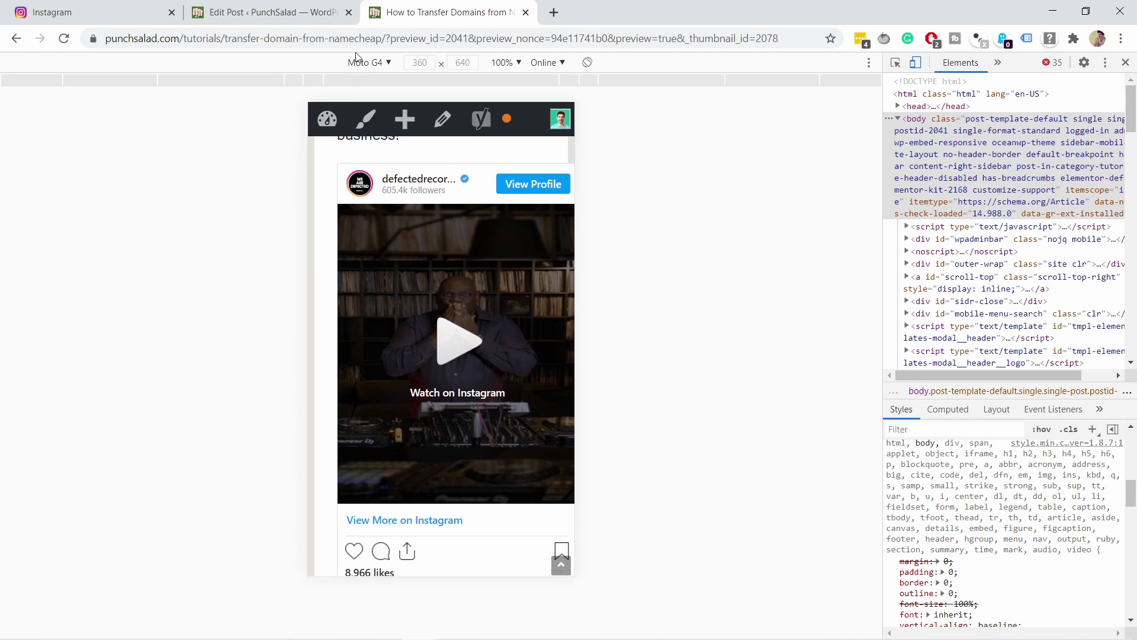
key(alt+Tab)
key(alt+Tab)
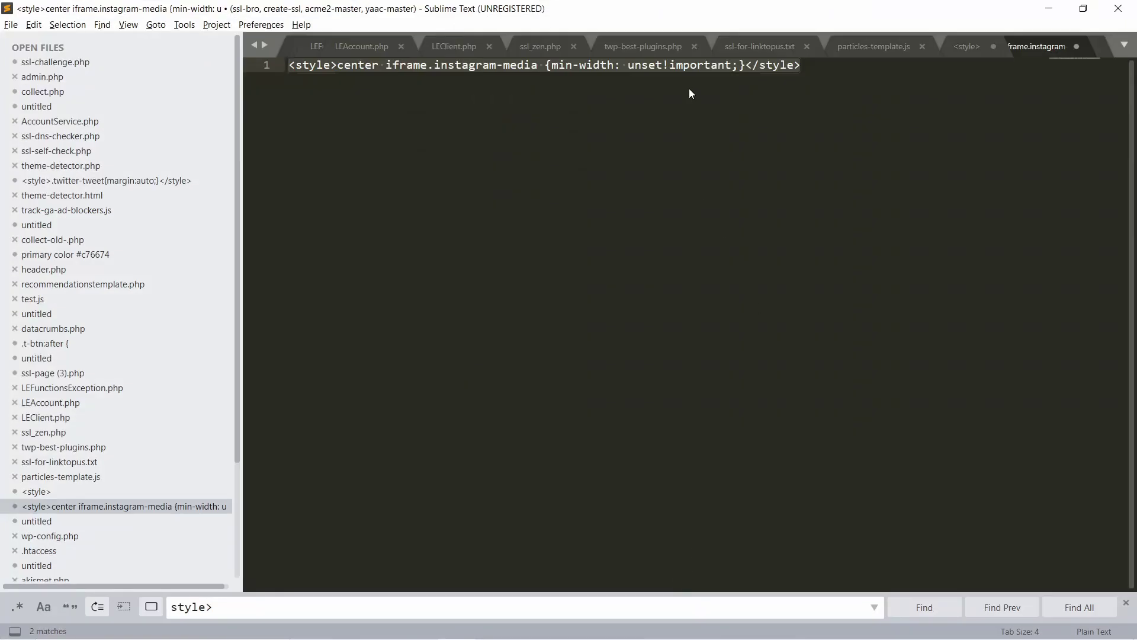
- Copy the <style> rule setting min-width: unset!important for Instagram iframes from Sublime Text
click(689, 93)
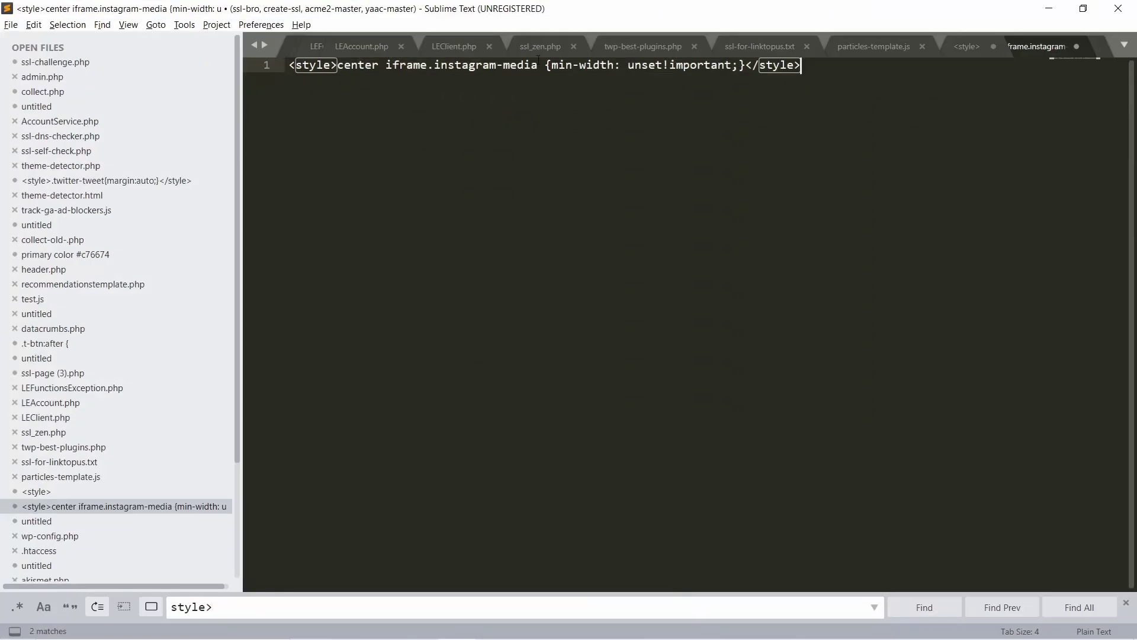
click(344, 65)
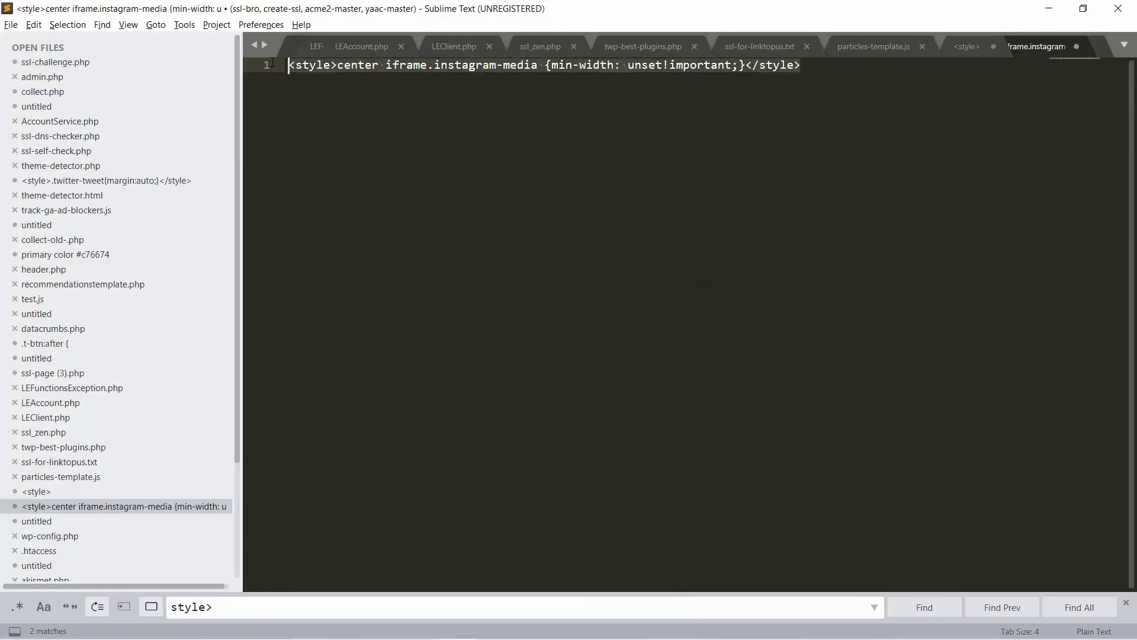
key(ctrl+a)
right_click(333, 63)
click(363, 103)
click(362, 126)
key(alt+Tab)
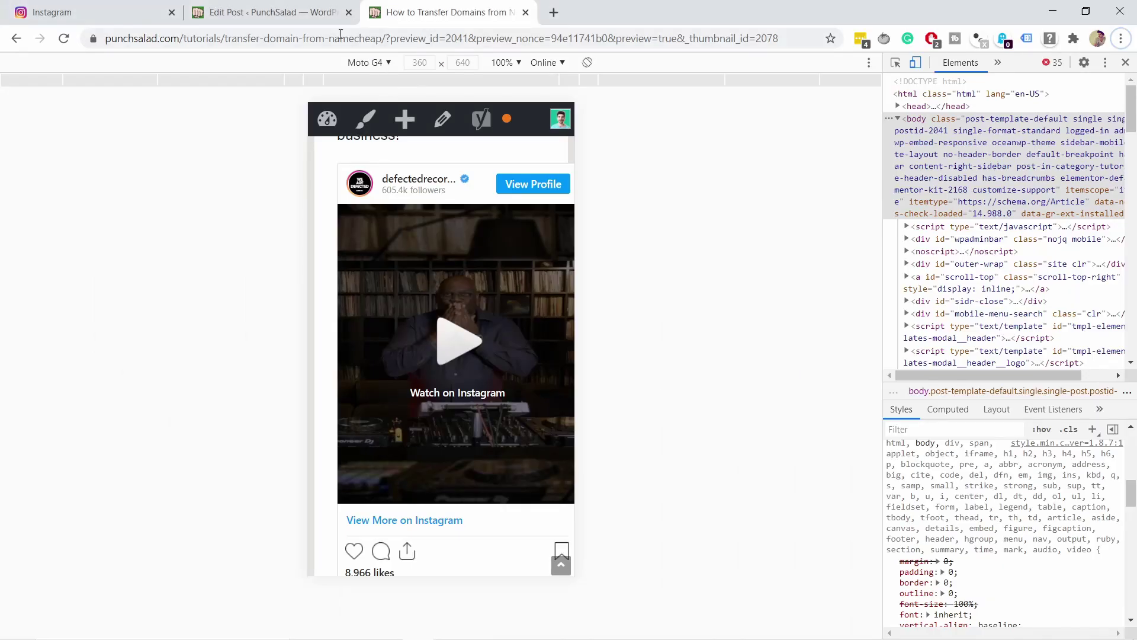
- Add the min-width: unset!important style line to the end of the Custom HTML block
click(296, 16)
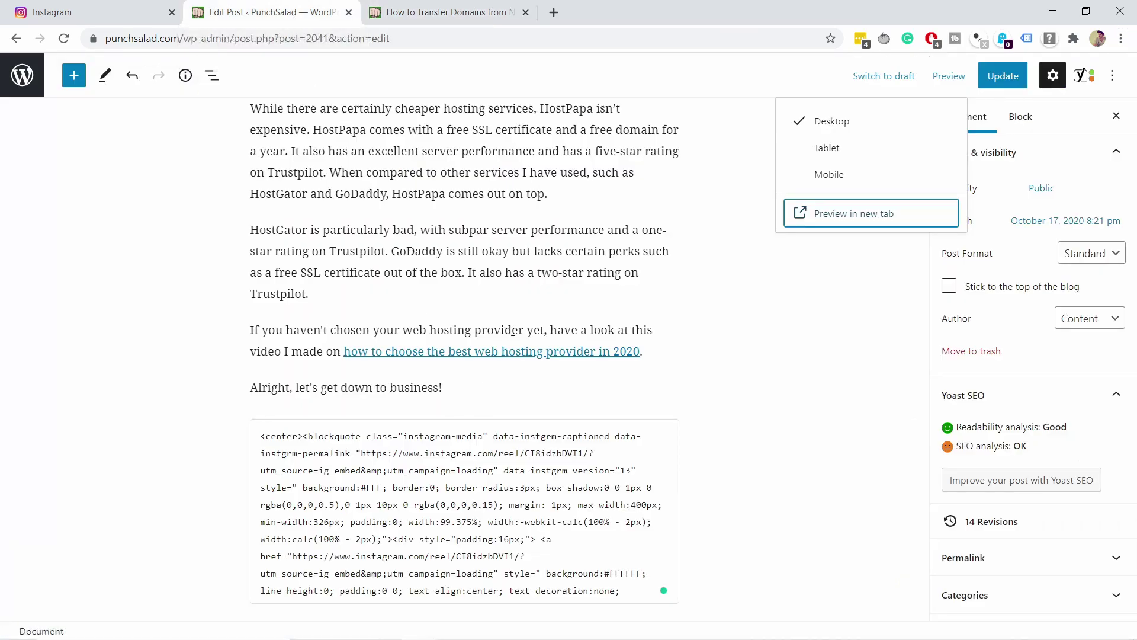
scroll(415, 261, down, 10)
scroll(576, 376, down, 5)
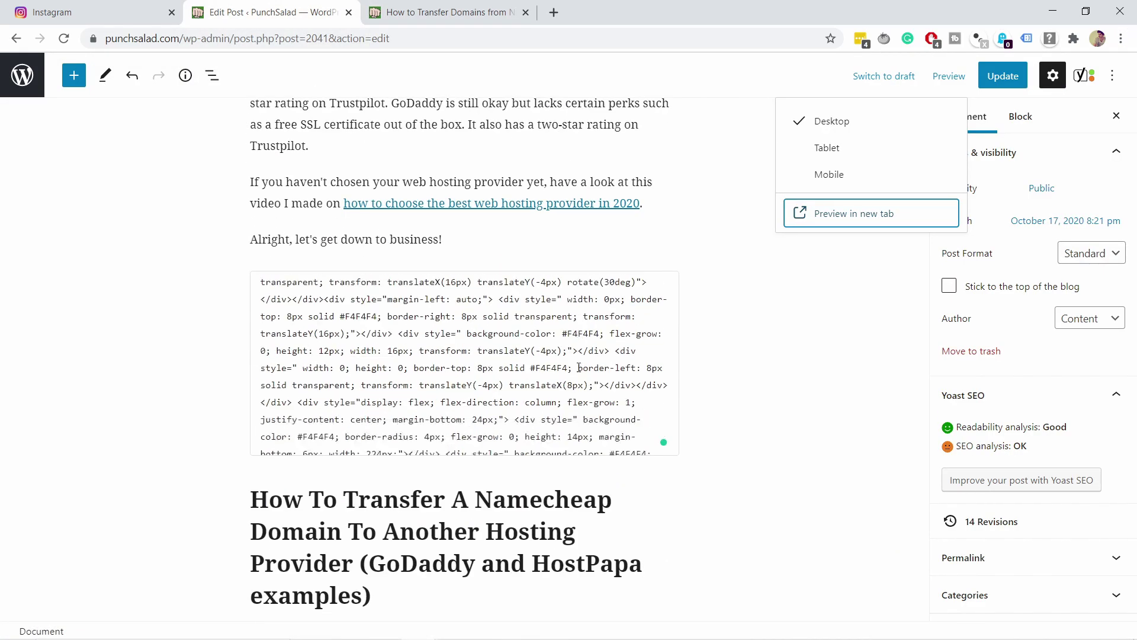
click(616, 361)
scroll(626, 354, down, 1)
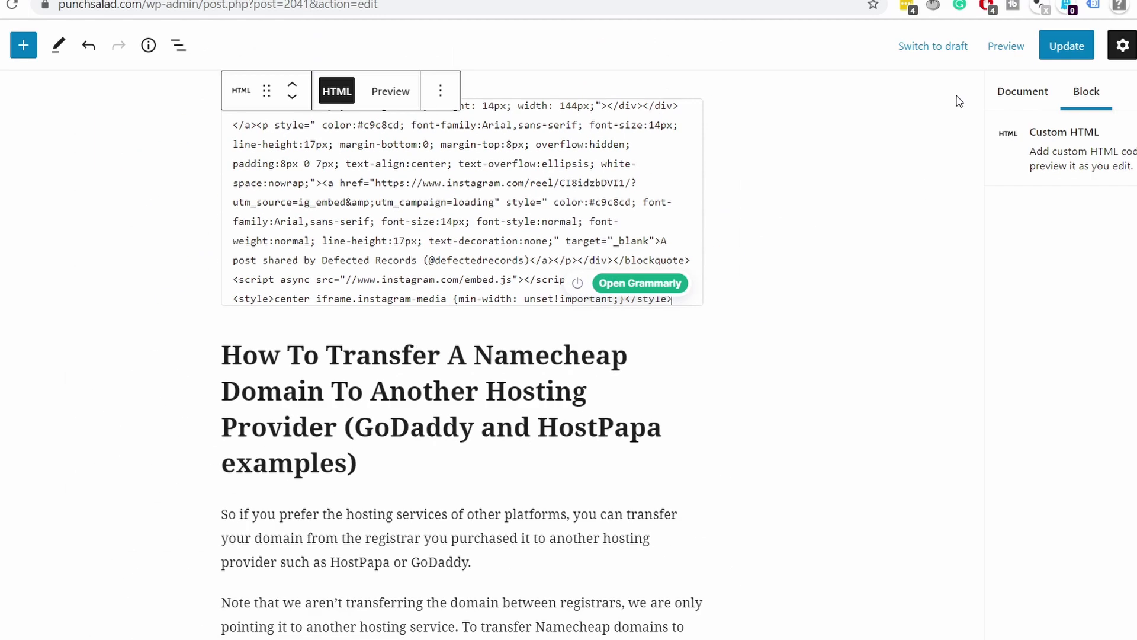
- Preview the post in a new tab and check the Instagram embed in Moto G4 view
click(948, 76)
click(865, 220)
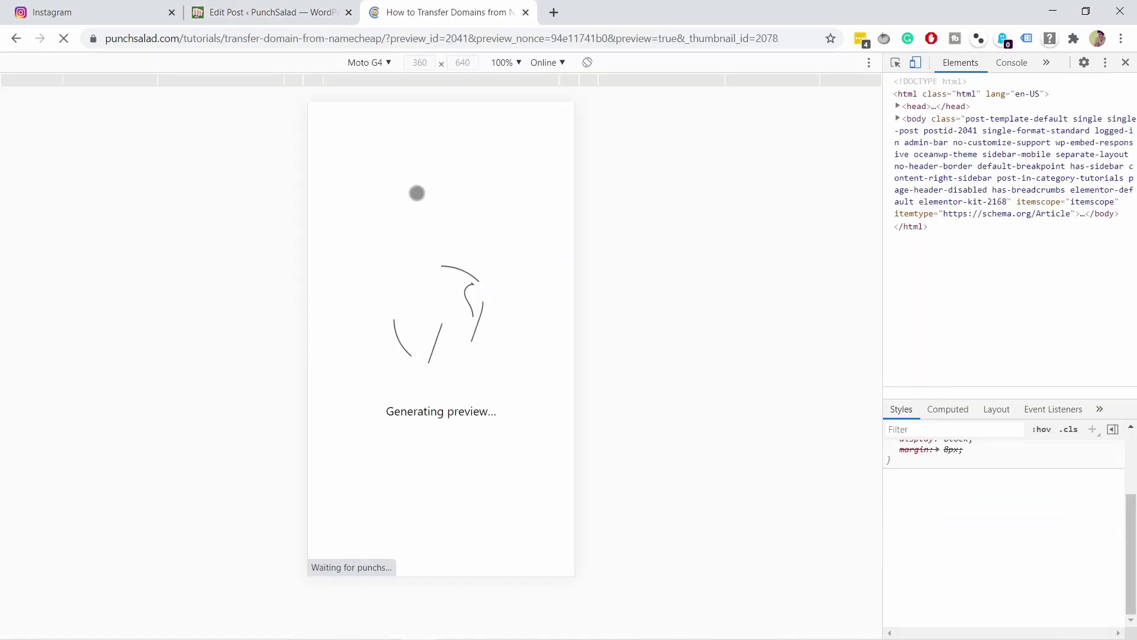
scroll(453, 329, down, 10)
scroll(453, 329, down, 9)
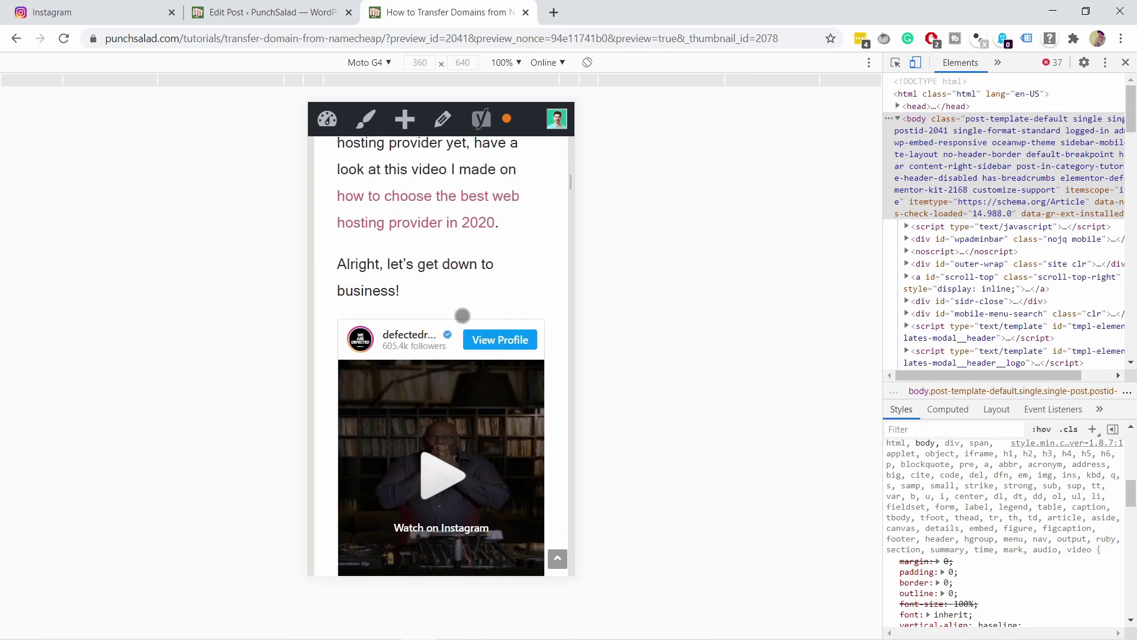
scroll(524, 320, up, 1)
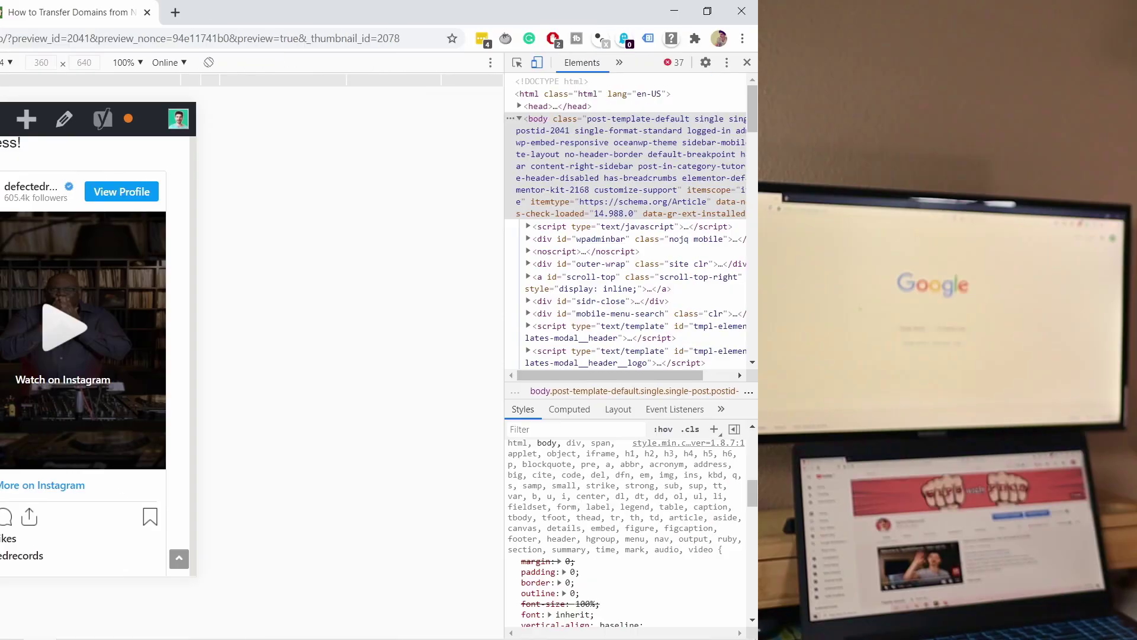